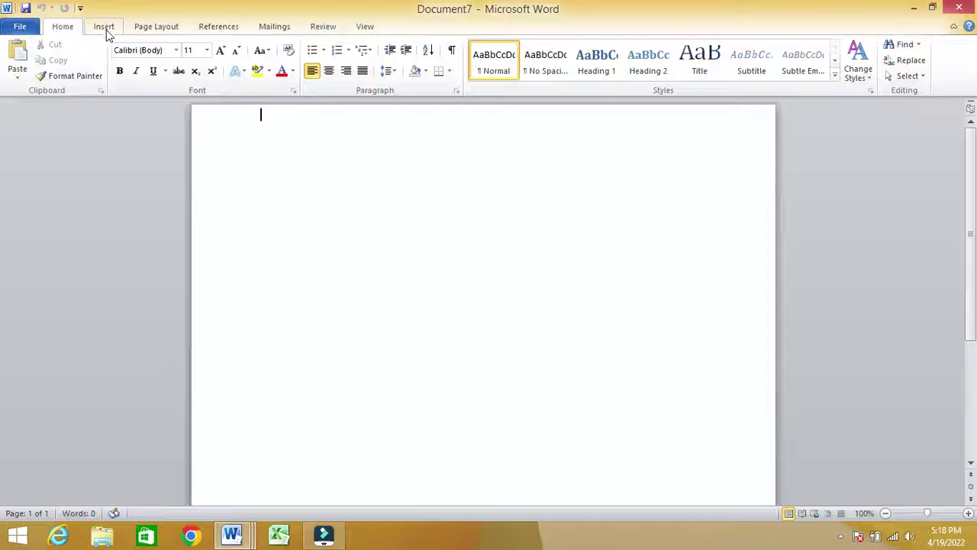
# Draw a tall rectangle from the Insert Shapes gallery
pyautogui.click(210, 69)
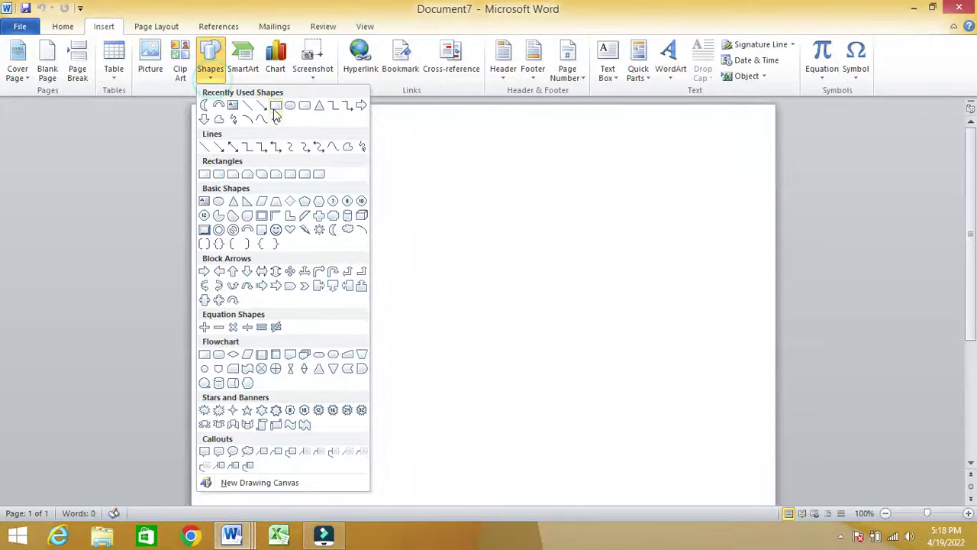
pyautogui.click(275, 105)
pyautogui.moveTo(371, 151); pyautogui.dragTo(488, 414)
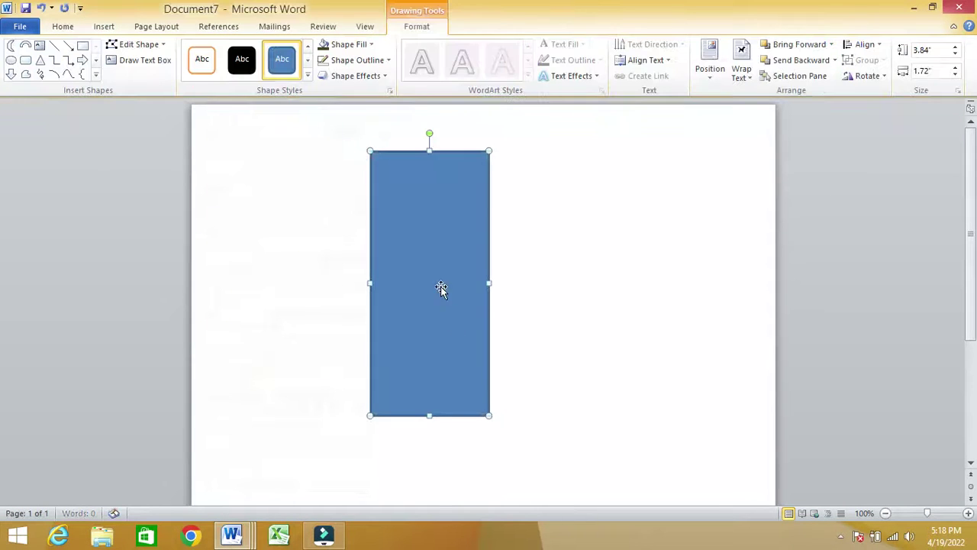
# Edit the rectangle's points: slant and curve the left edge, then delete both right corners
pyautogui.rightClick(440, 285)
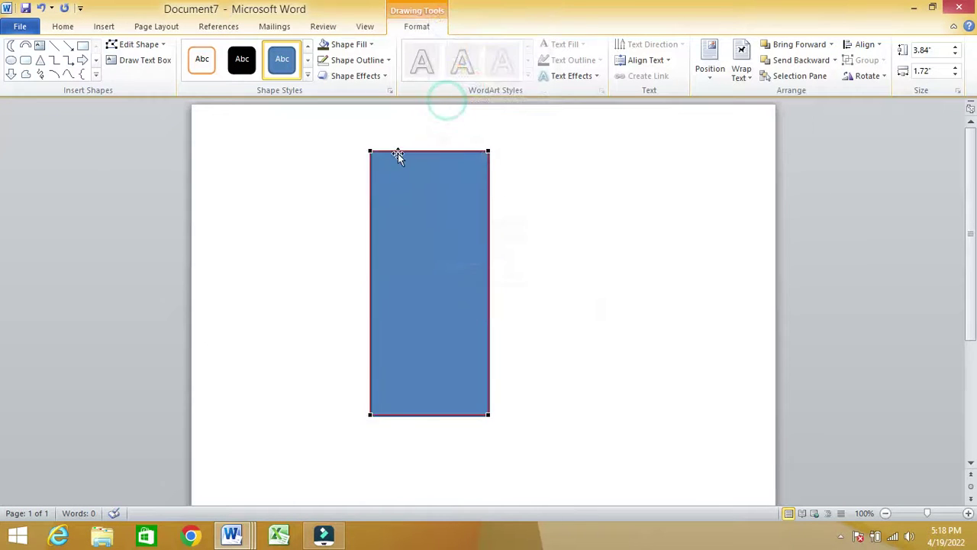
pyautogui.moveTo(370, 151); pyautogui.dragTo(455, 151)
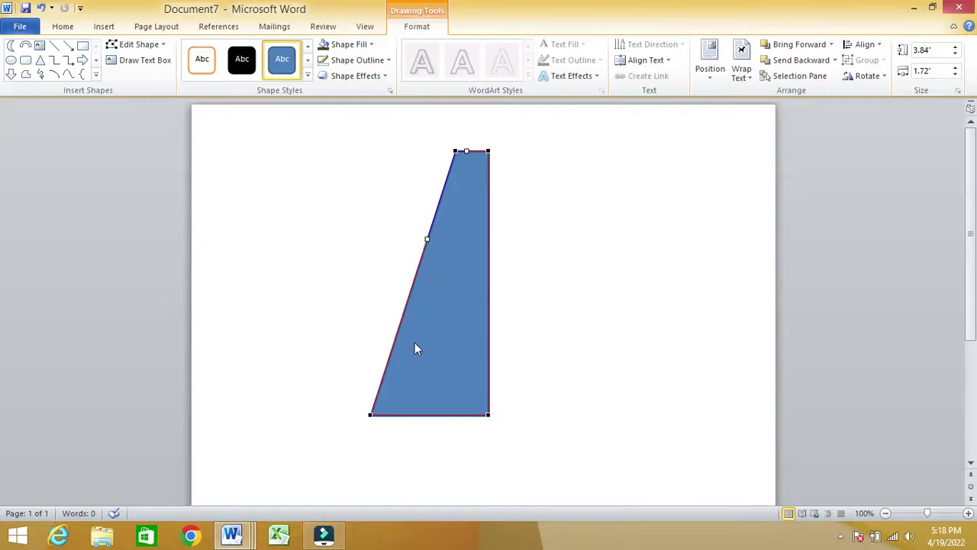
pyautogui.click(368, 411)
pyautogui.moveTo(397, 326); pyautogui.dragTo(337, 300)
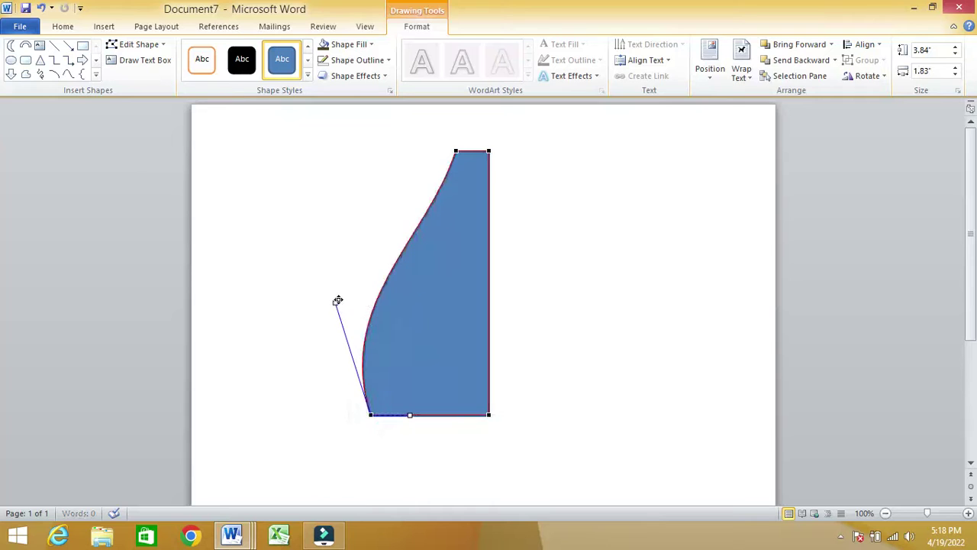
pyautogui.rightClick(488, 412)
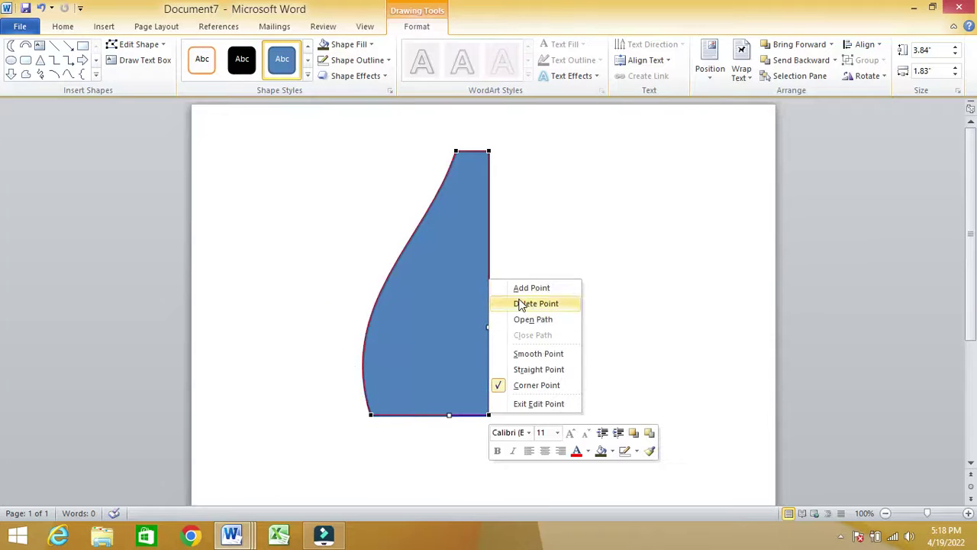
pyautogui.click(519, 299)
pyautogui.rightClick(489, 152)
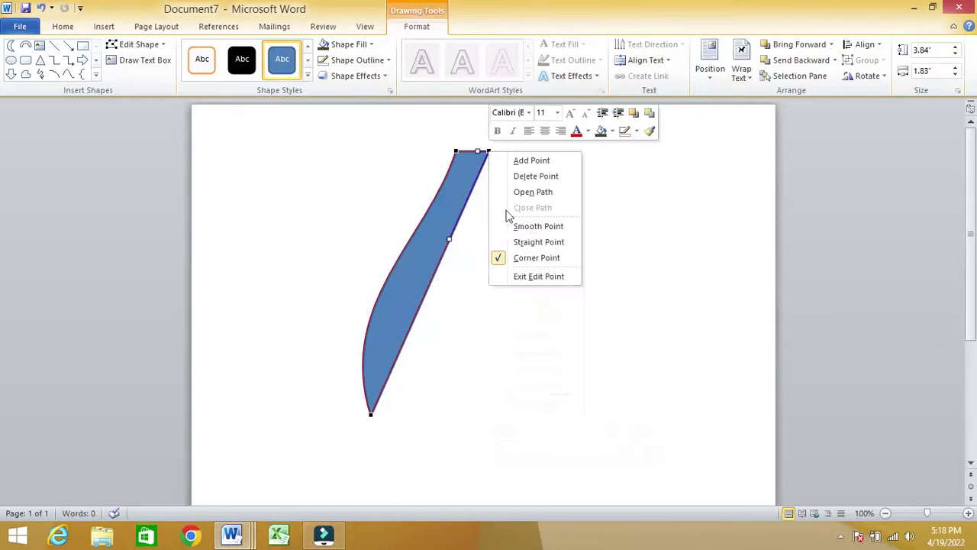
pyautogui.click(522, 176)
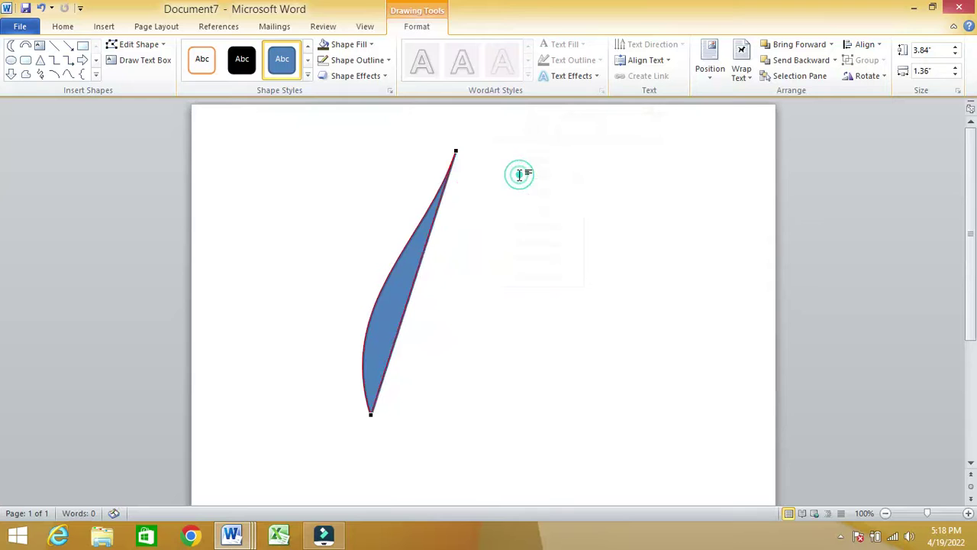
# Bend the curves at the top and bottom points into an S-shaped blade and rotate it nearly horizontal
pyautogui.click(455, 150)
pyautogui.moveTo(429, 239); pyautogui.dragTo(504, 232)
pyautogui.click(371, 412)
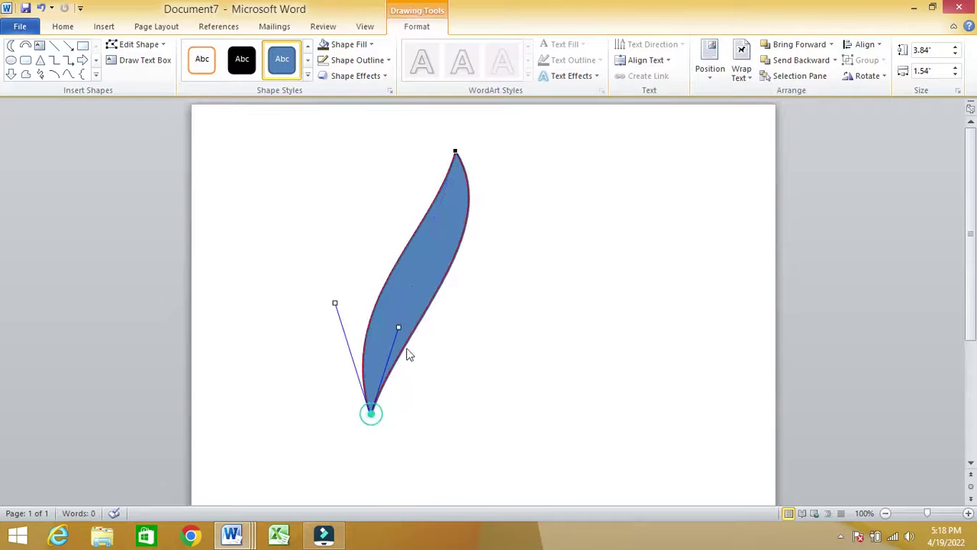
pyautogui.moveTo(398, 325); pyautogui.dragTo(393, 307)
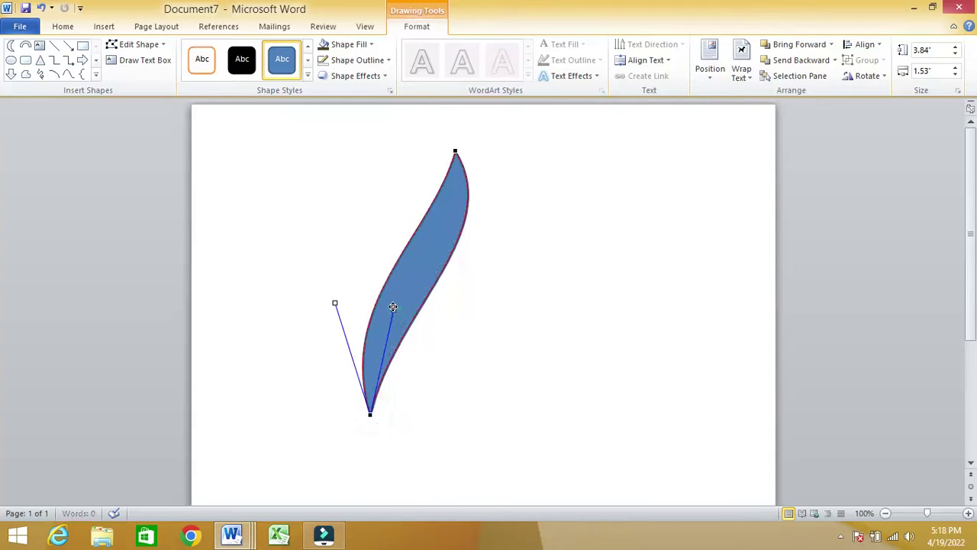
pyautogui.click(405, 293)
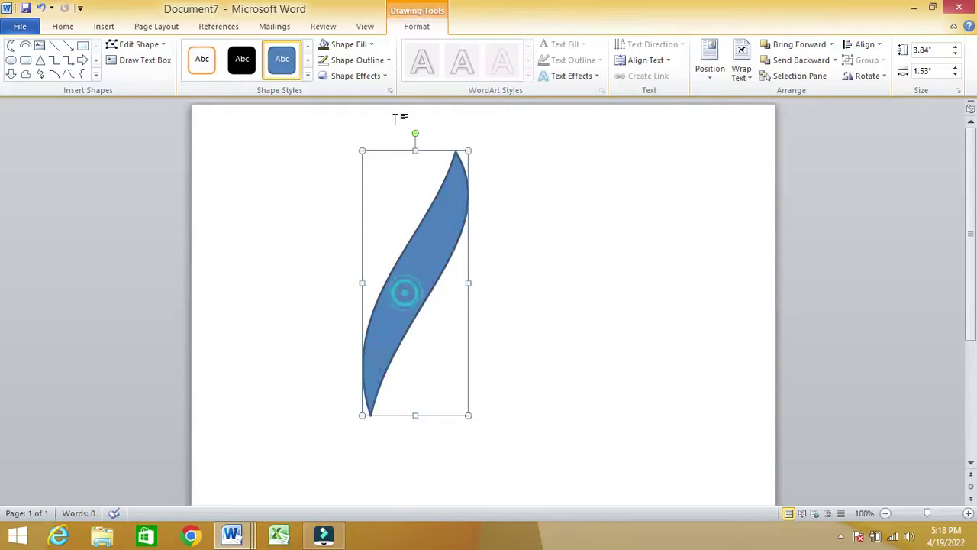
pyautogui.moveTo(415, 133)
pyautogui.mouseDown()
pyautogui.moveTo(536, 282)
pyautogui.moveTo(373, 299)
pyautogui.moveTo(471, 259)
pyautogui.mouseUp()
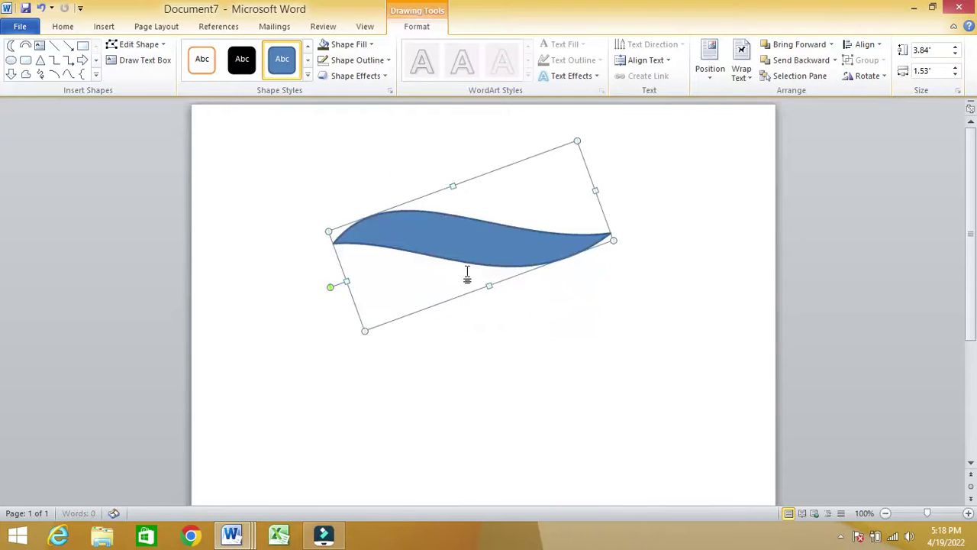
# Edit the wave's points to pull its right tip up into a pointed leaf with a rounded underside
pyautogui.rightClick(484, 256)
pyautogui.click(526, 347)
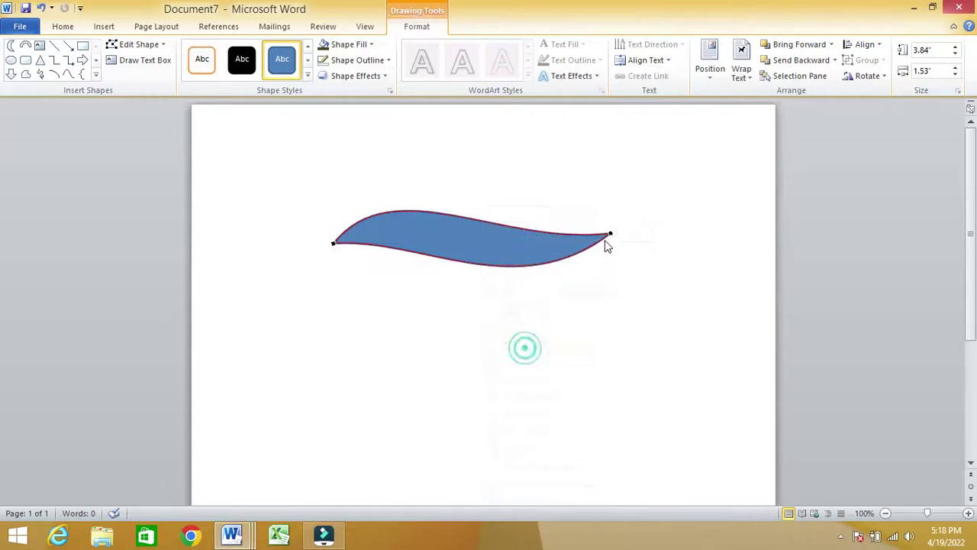
pyautogui.click(609, 235)
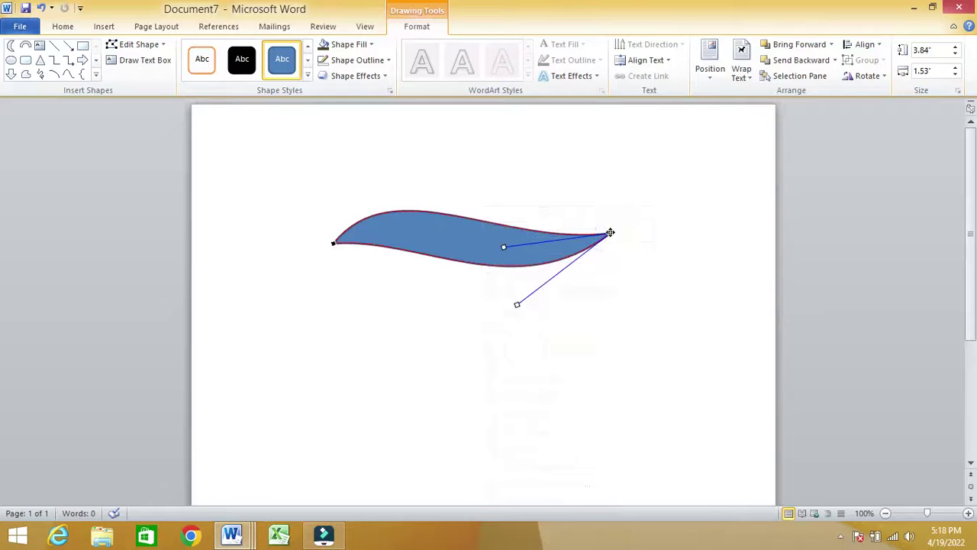
pyautogui.moveTo(609, 234); pyautogui.dragTo(651, 176)
pyautogui.moveTo(559, 245); pyautogui.dragTo(551, 297)
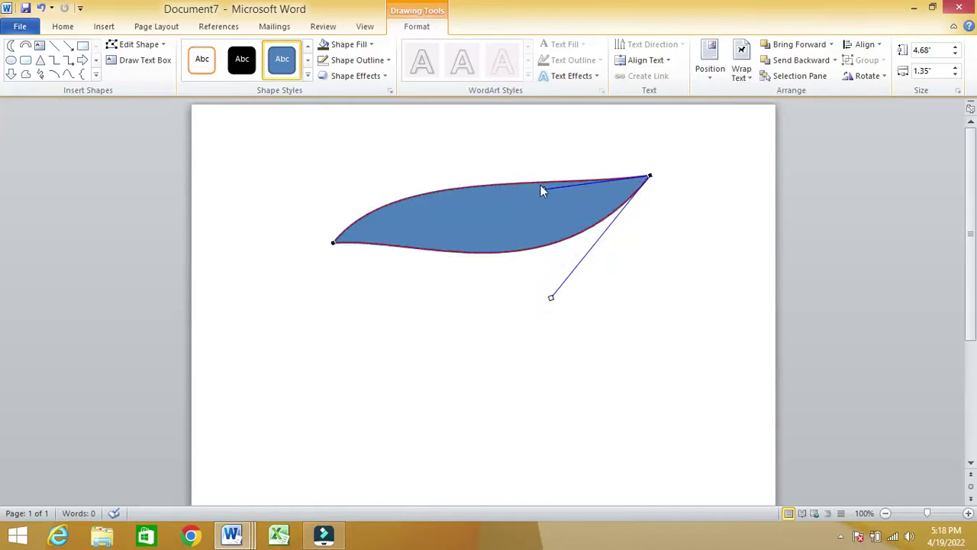
pyautogui.moveTo(540, 187); pyautogui.dragTo(520, 249)
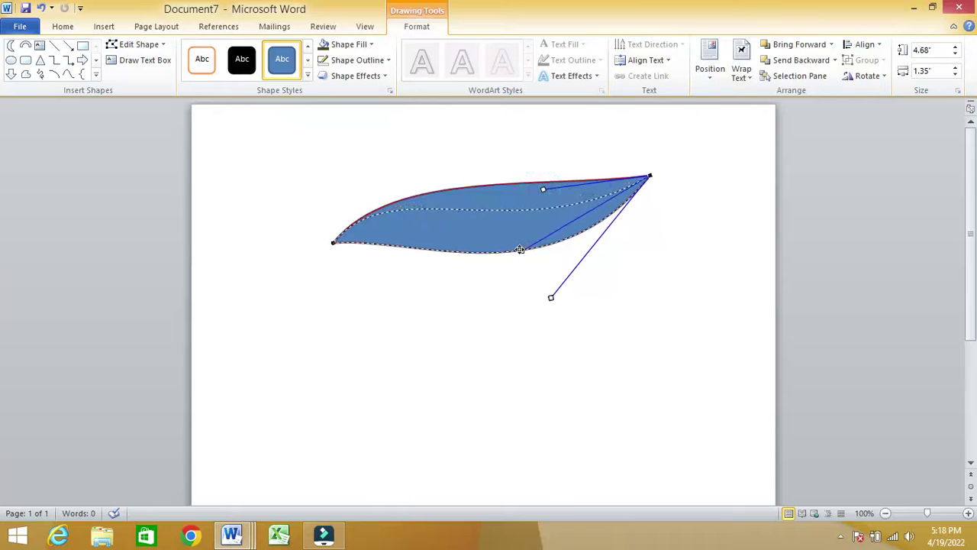
# Give the top edge an S-curve, narrow the tip, and Ctrl+drag a copy below
pyautogui.moveTo(520, 249); pyautogui.dragTo(512, 268)
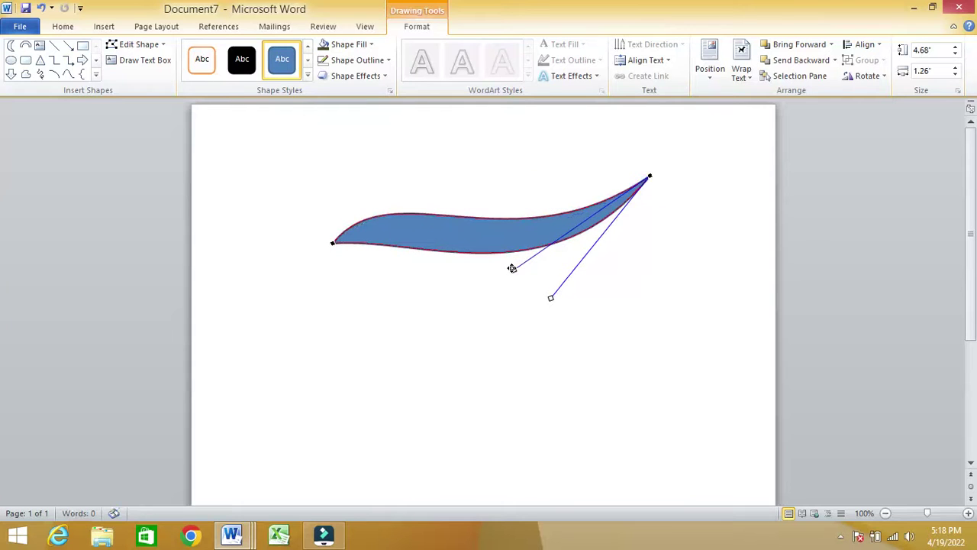
pyautogui.moveTo(651, 176); pyautogui.dragTo(625, 186)
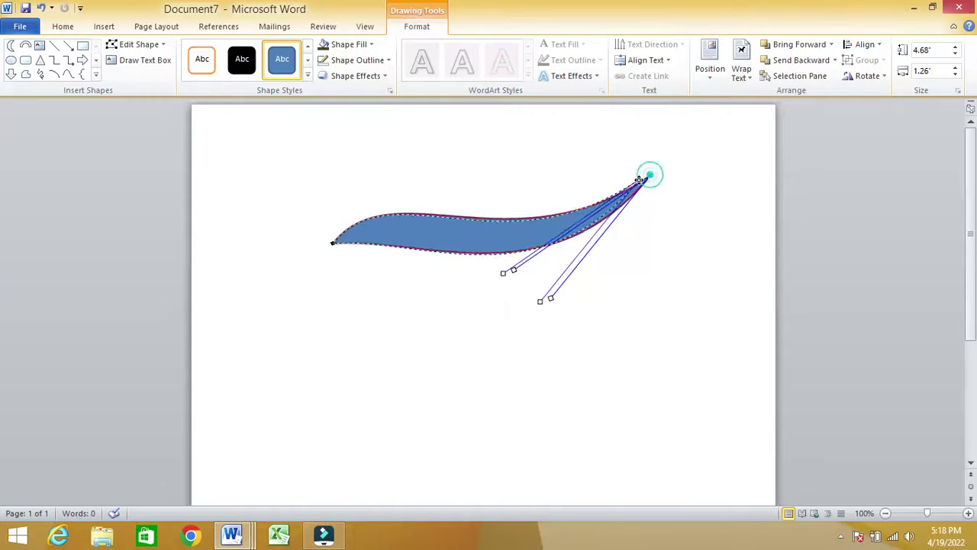
pyautogui.click(409, 297)
pyautogui.moveTo(450, 245); pyautogui.dragTo(437, 299)
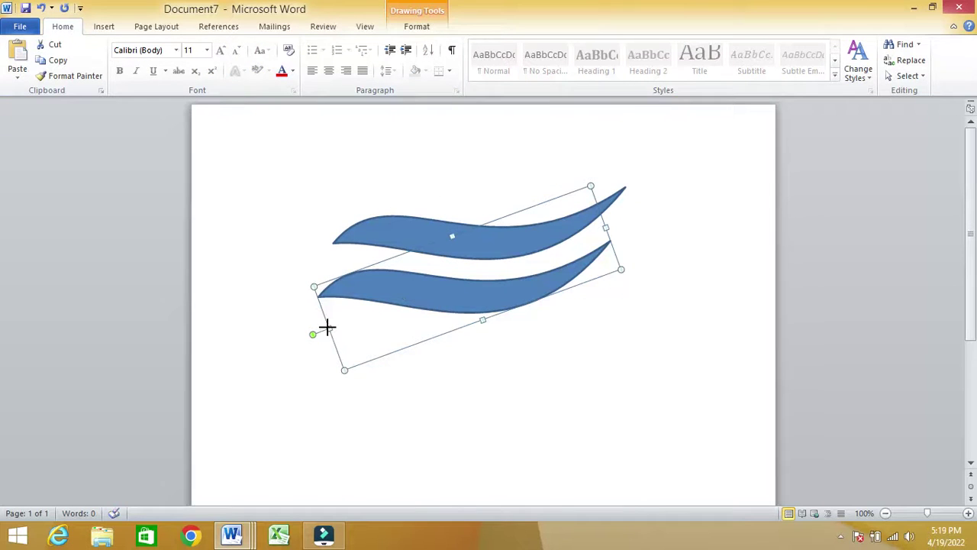
# Stretch the lower leaf wider to the left, tilt it slightly, and move it up and right
pyautogui.moveTo(326, 327); pyautogui.dragTo(203, 304)
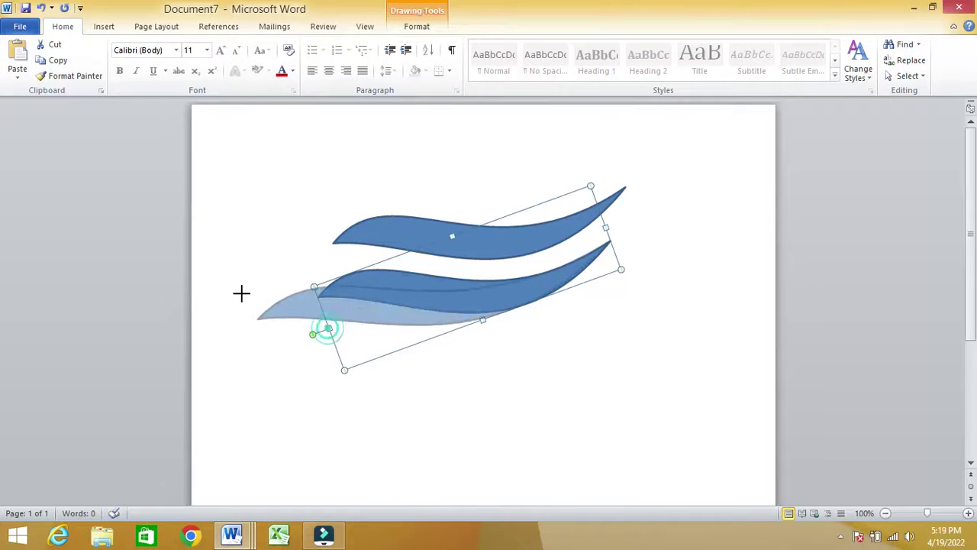
pyautogui.click(382, 316)
pyautogui.moveTo(213, 370)
pyautogui.mouseDown()
pyautogui.moveTo(216, 348)
pyautogui.moveTo(206, 349)
pyautogui.mouseUp()
pyautogui.moveTo(429, 332); pyautogui.dragTo(455, 320)
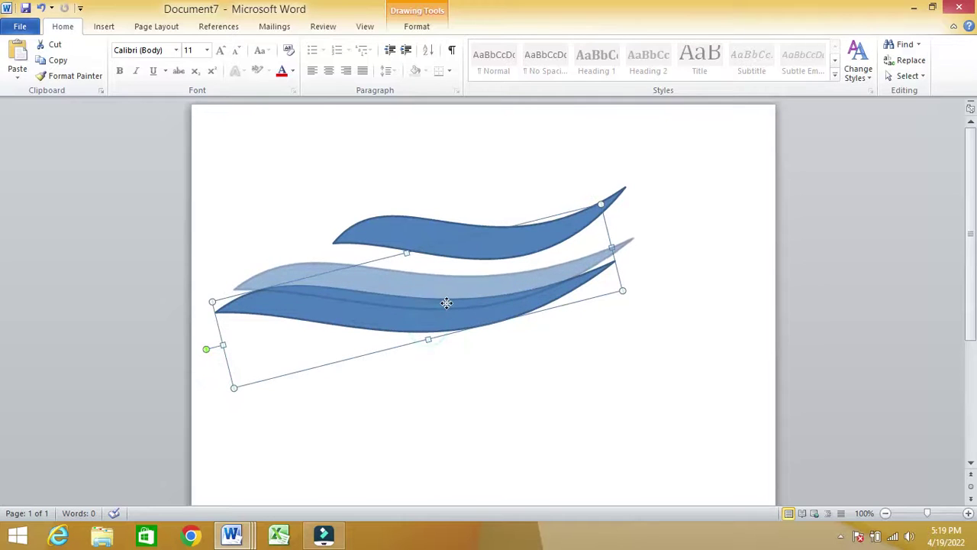
# Edit the lower leaf's points to raise its right tip and deepen its bottom curve
pyautogui.rightClick(497, 295)
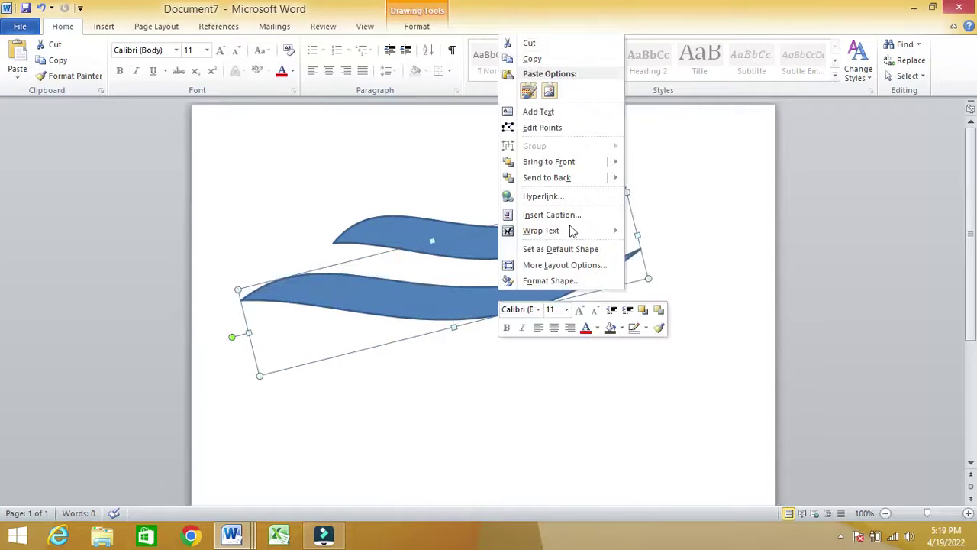
pyautogui.click(538, 126)
pyautogui.moveTo(640, 250); pyautogui.dragTo(636, 215)
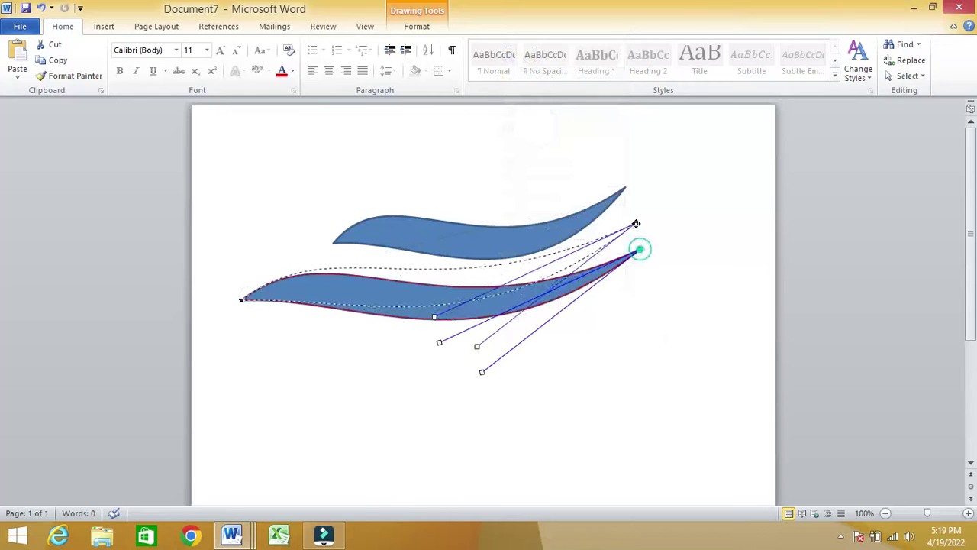
pyautogui.moveTo(476, 338); pyautogui.dragTo(501, 386)
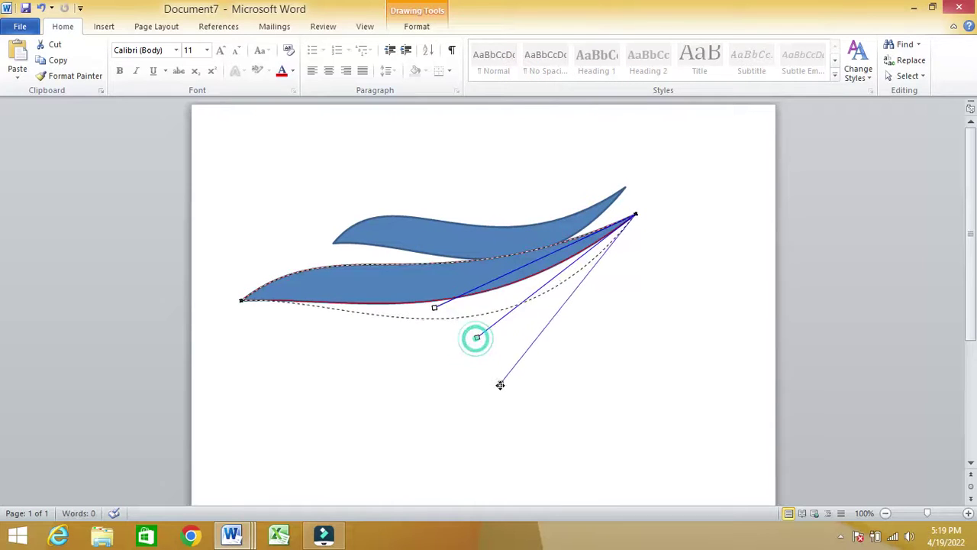
pyautogui.click(439, 315)
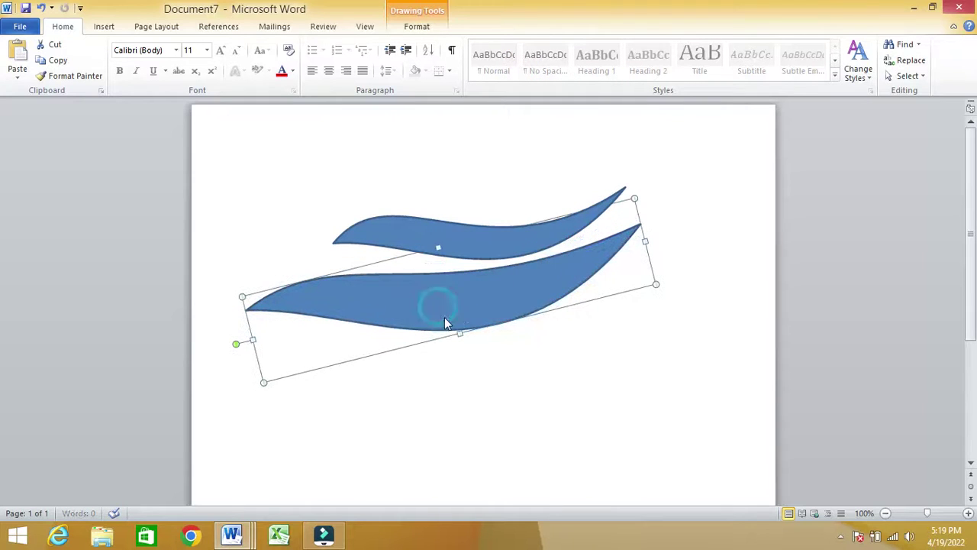
# Refine the curve at the lower leaf's tip, then move it up and rotate it slightly counter-clockwise
pyautogui.rightClick(442, 315)
pyautogui.click(506, 141)
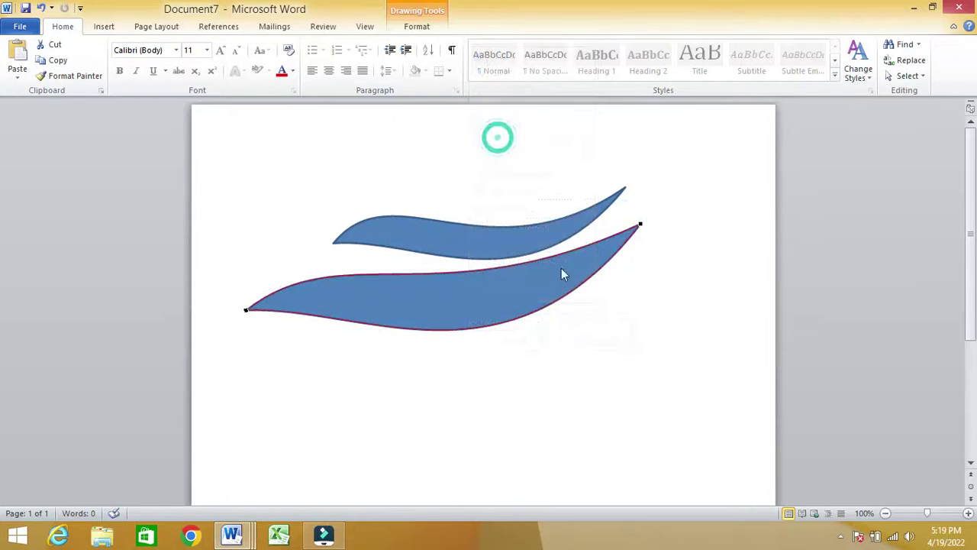
pyautogui.click(641, 226)
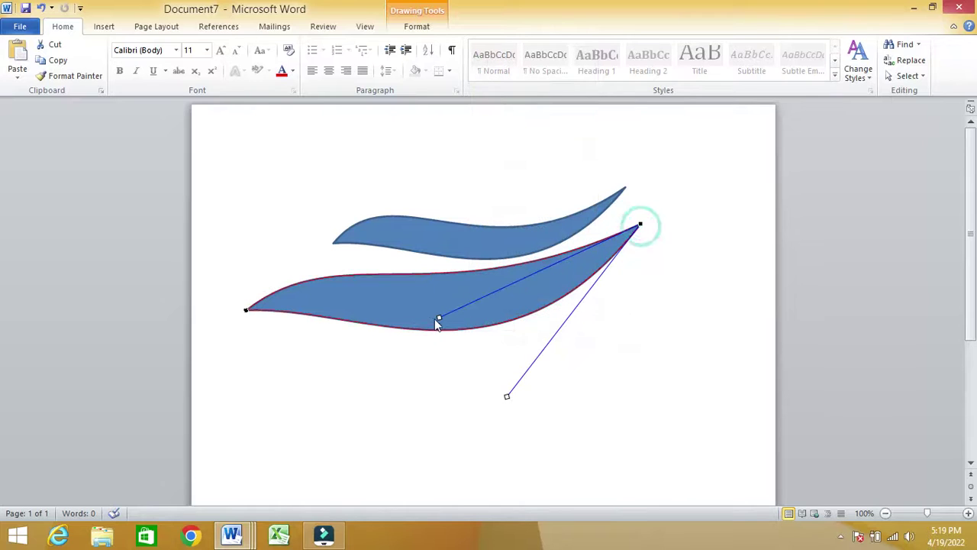
pyautogui.moveTo(439, 317)
pyautogui.mouseDown()
pyautogui.moveTo(471, 355)
pyautogui.moveTo(468, 372)
pyautogui.mouseUp()
pyautogui.moveTo(437, 319); pyautogui.dragTo(431, 294)
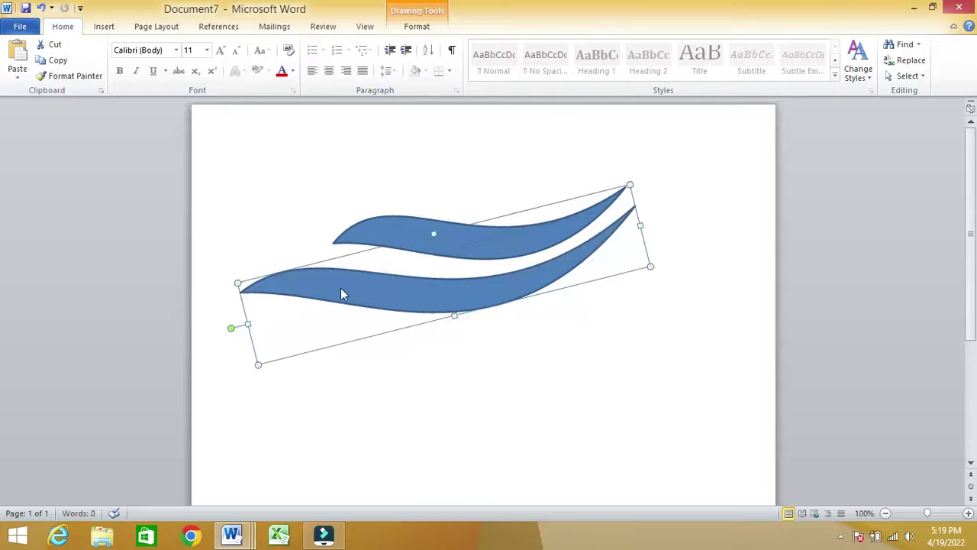
pyautogui.moveTo(230, 328); pyautogui.dragTo(238, 316)
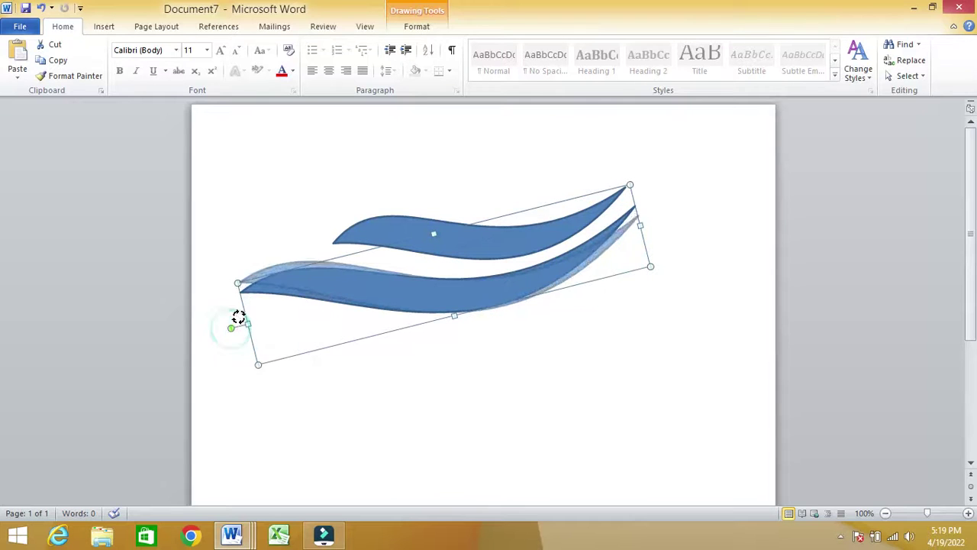
# Move the upper leaf up and right, undo the extra tilt, and deselect it
pyautogui.click(451, 254)
pyautogui.moveTo(479, 244); pyautogui.dragTo(472, 257)
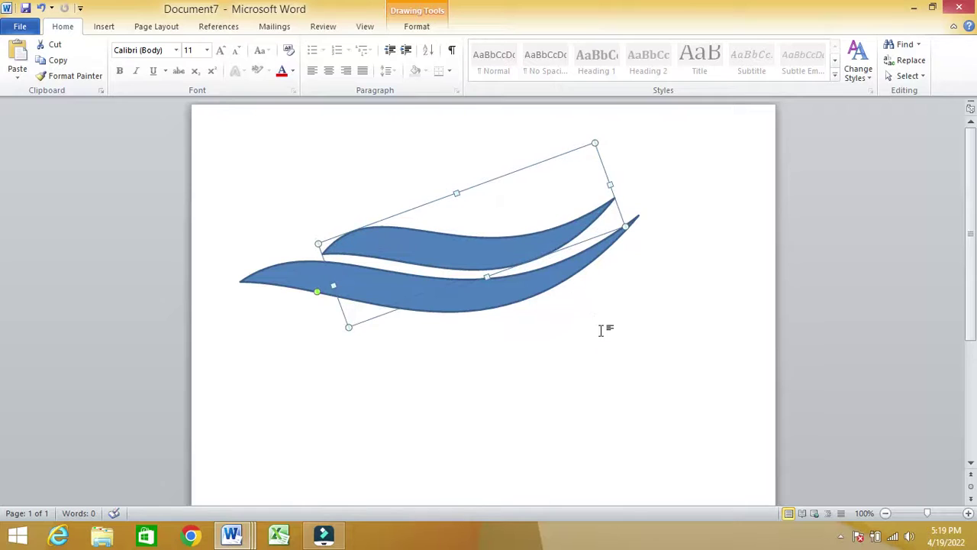
pyautogui.moveTo(539, 239); pyautogui.dragTo(566, 234)
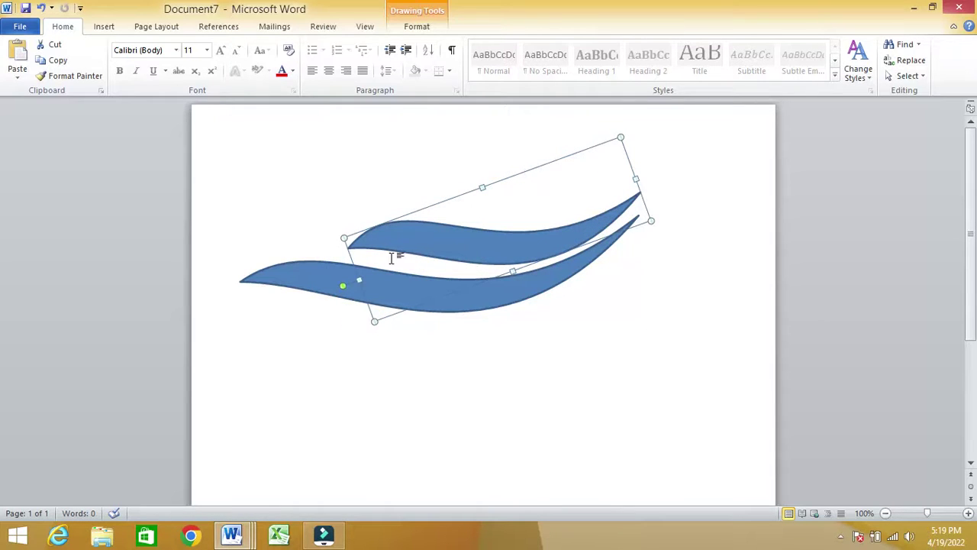
pyautogui.moveTo(343, 286); pyautogui.dragTo(342, 291)
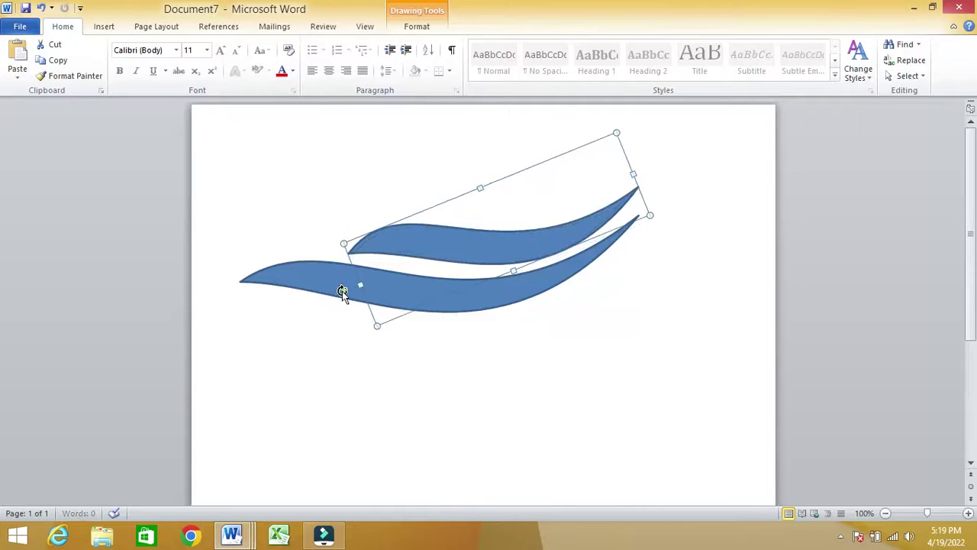
pyautogui.hotkey('ctrl', 'z')
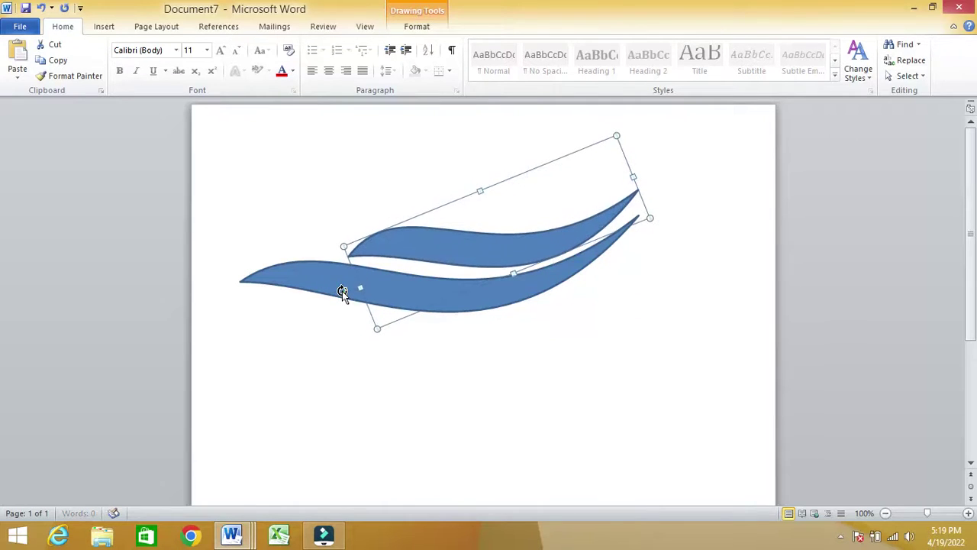
pyautogui.click(509, 382)
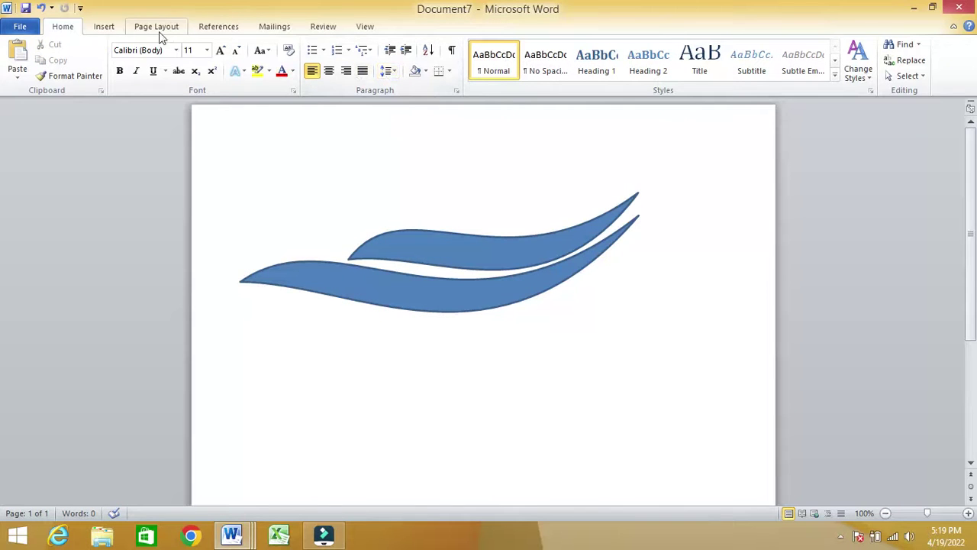
pyautogui.click(103, 27)
# Start a freeform outline with a stem, trace along the upper wave, and form the right T-shaped pillar
pyautogui.click(210, 73)
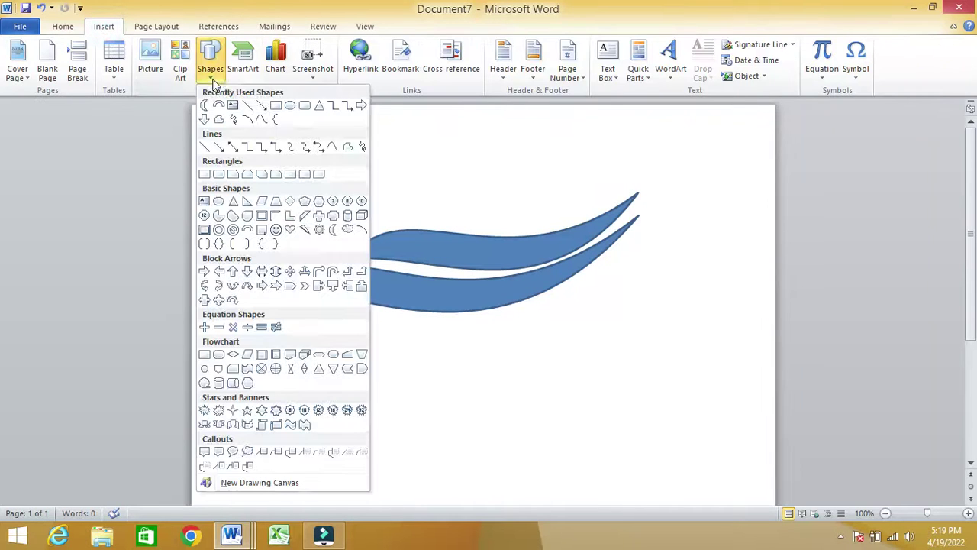
pyautogui.click(348, 146)
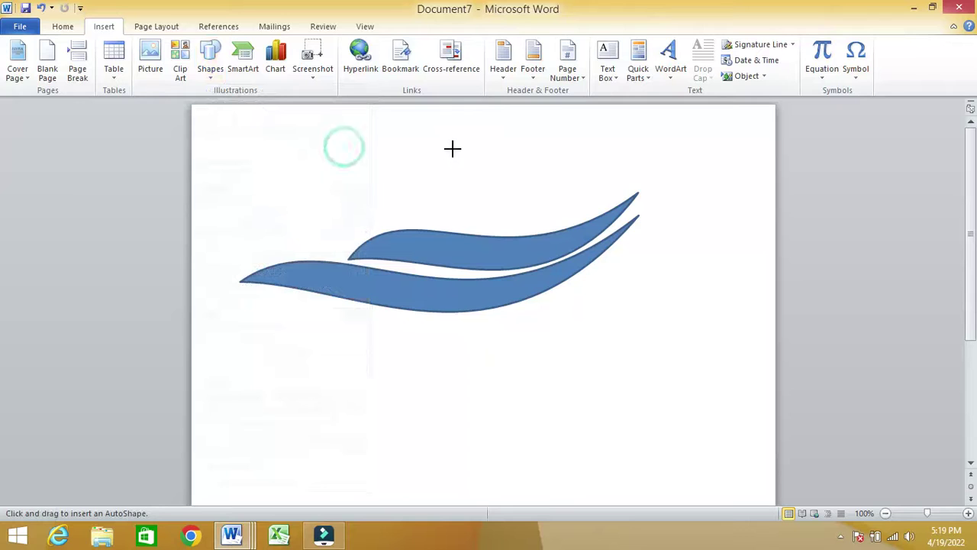
pyautogui.moveTo(449, 156); pyautogui.dragTo(448, 232)
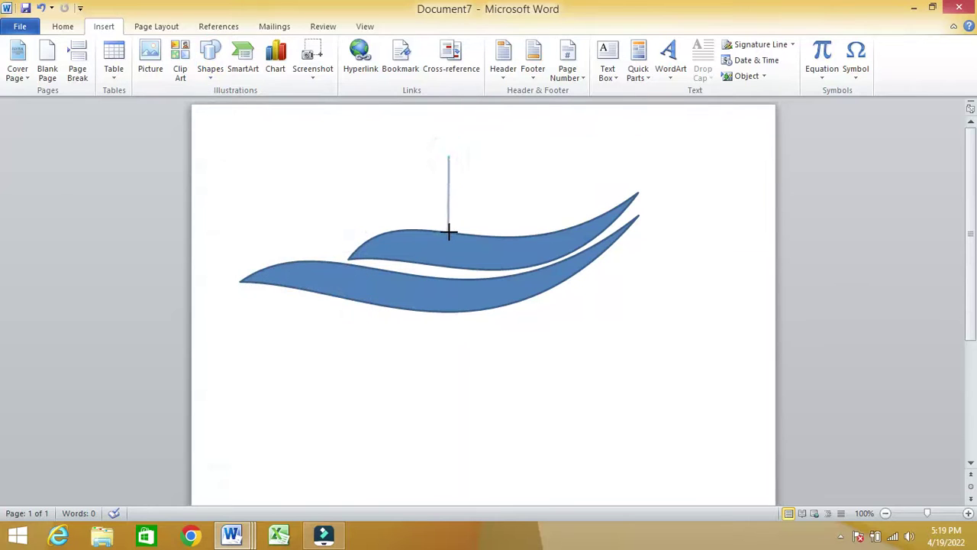
pyautogui.click(507, 235)
pyautogui.click(557, 228)
pyautogui.click(609, 154)
pyautogui.click(632, 142)
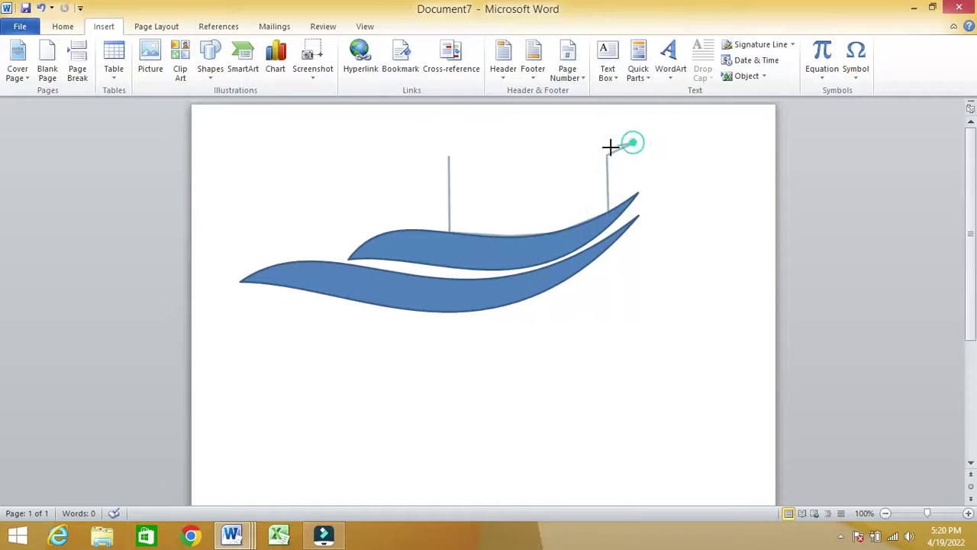
pyautogui.click(555, 145)
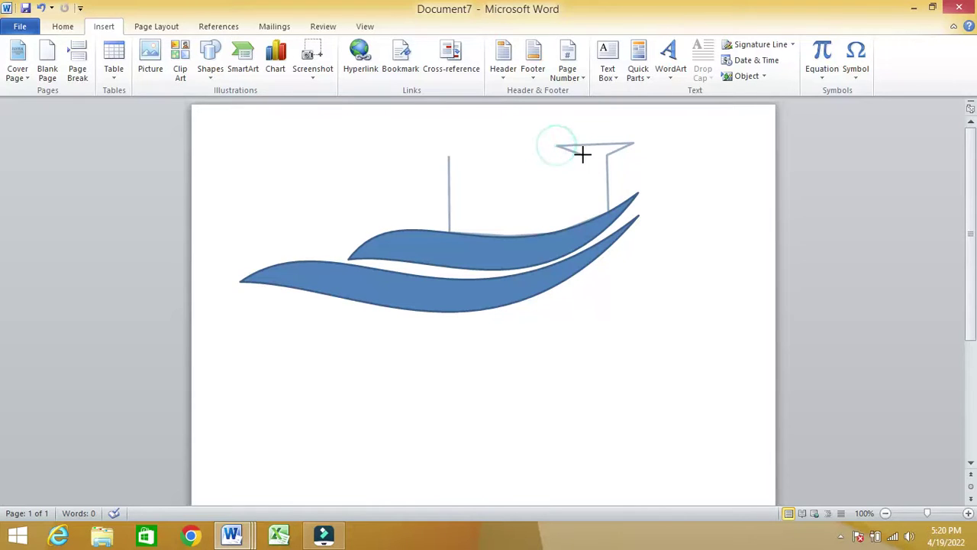
pyautogui.click(584, 155)
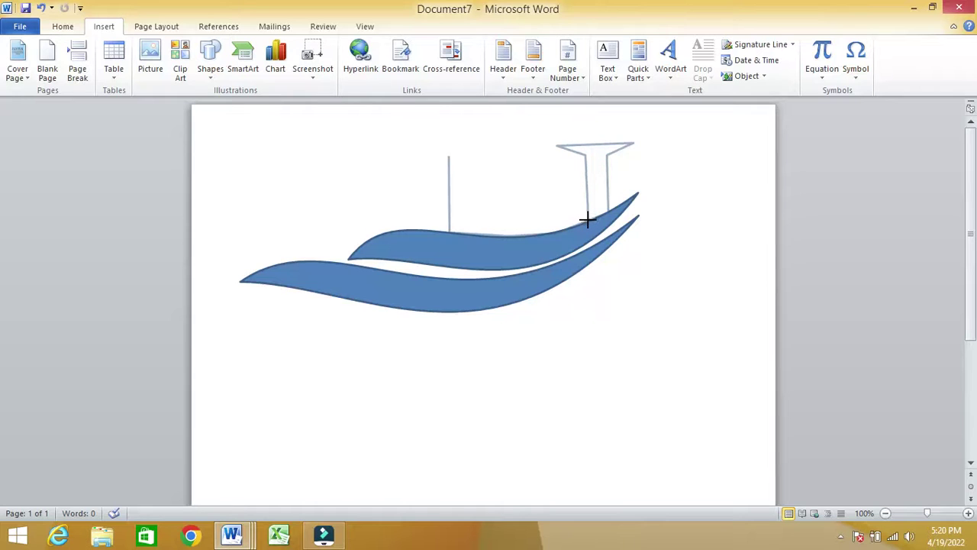
pyautogui.click(587, 219)
# Trace back along the wave, form the left T-shaped pillar, close the freeform, and nudge it left
pyautogui.click(552, 228)
pyautogui.click(507, 233)
pyautogui.click(458, 232)
pyautogui.click(421, 228)
pyautogui.click(423, 158)
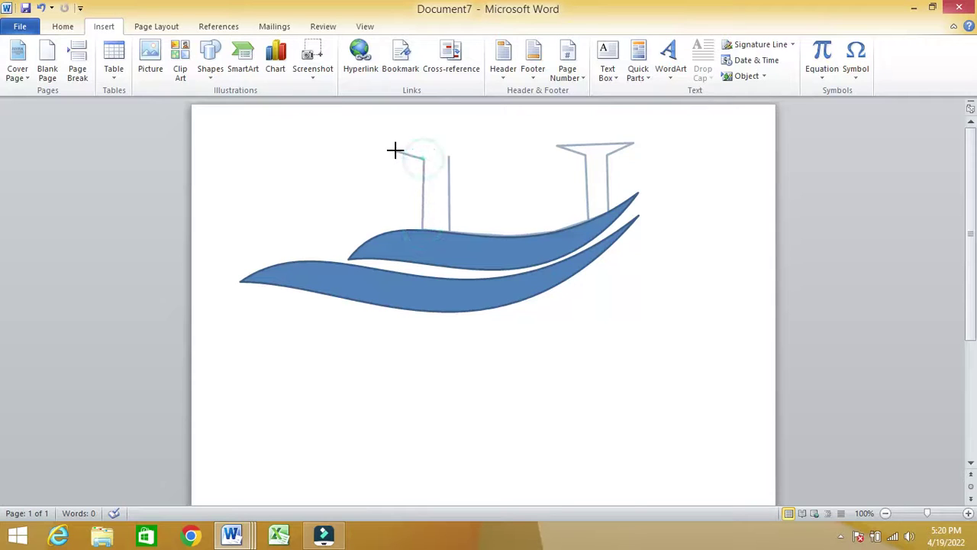
pyautogui.click(396, 150)
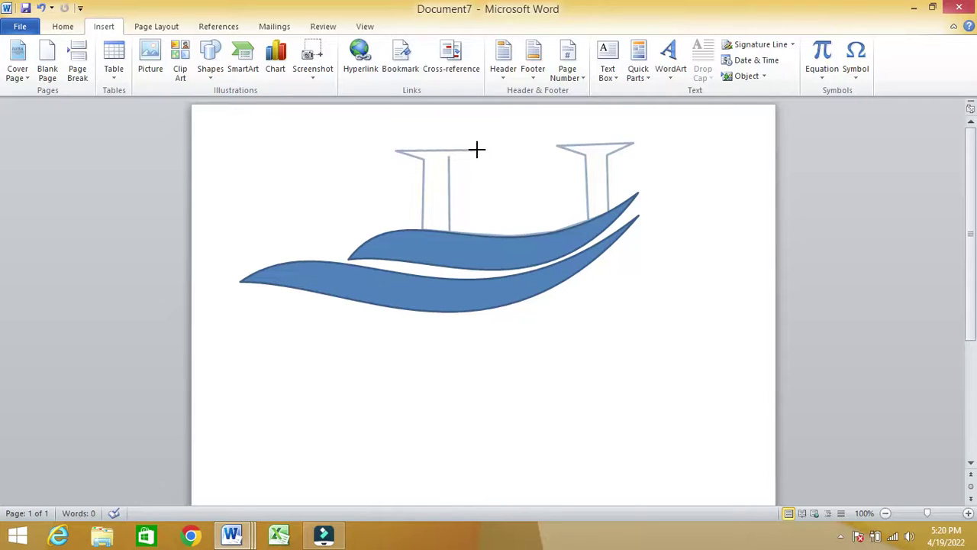
pyautogui.click(398, 146)
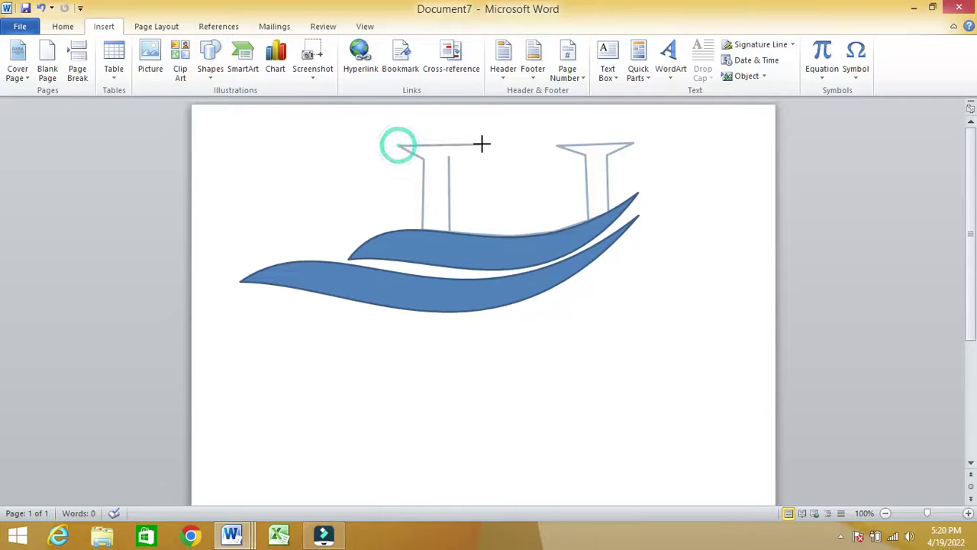
pyautogui.click(481, 146)
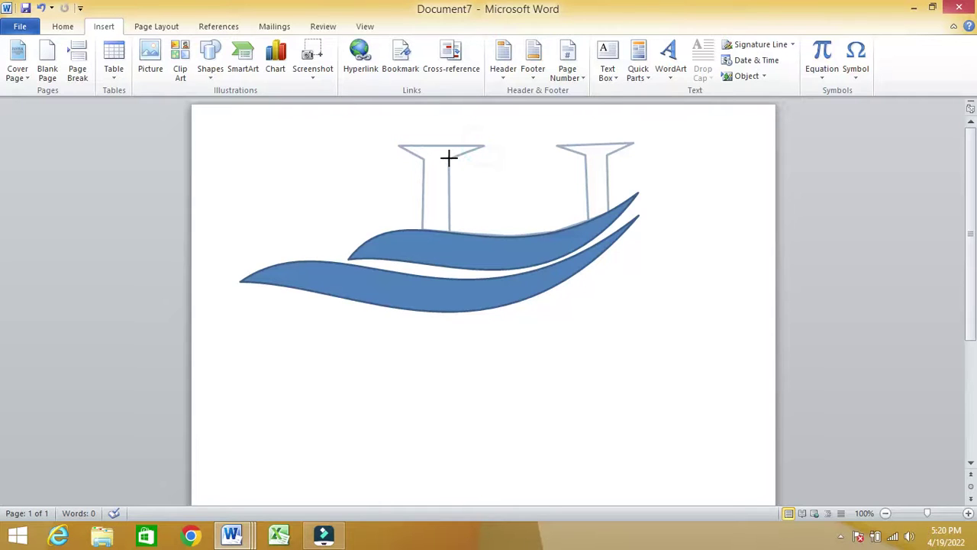
pyautogui.doubleClick(451, 157)
pyautogui.press('Left')
pyautogui.press('Left')
pyautogui.press('Left')
pyautogui.press('Left')
# Cut and re-paste the upper wave to bring it in front of the pillars, then nudge it into place
pyautogui.press('Down')
pyautogui.press('Down')
pyautogui.press('Down')
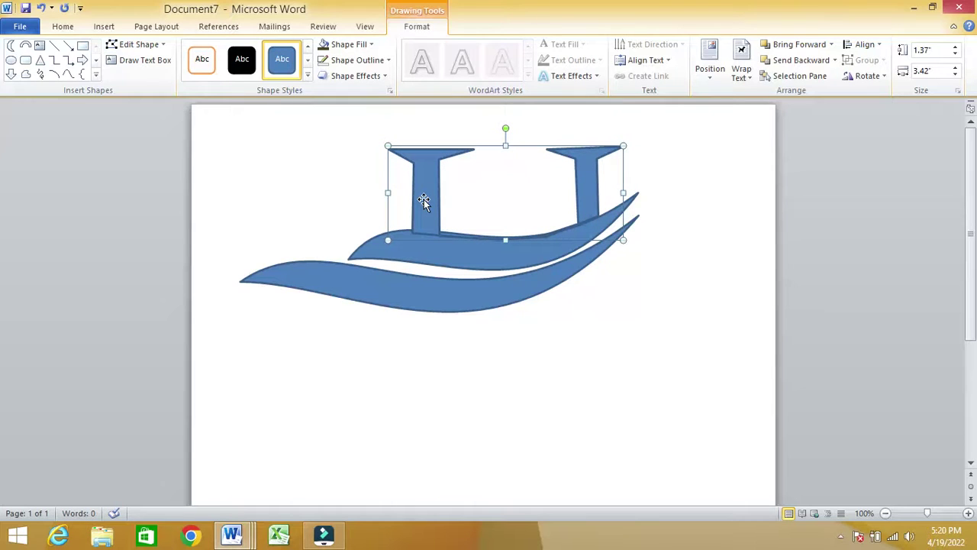
pyautogui.click(374, 262)
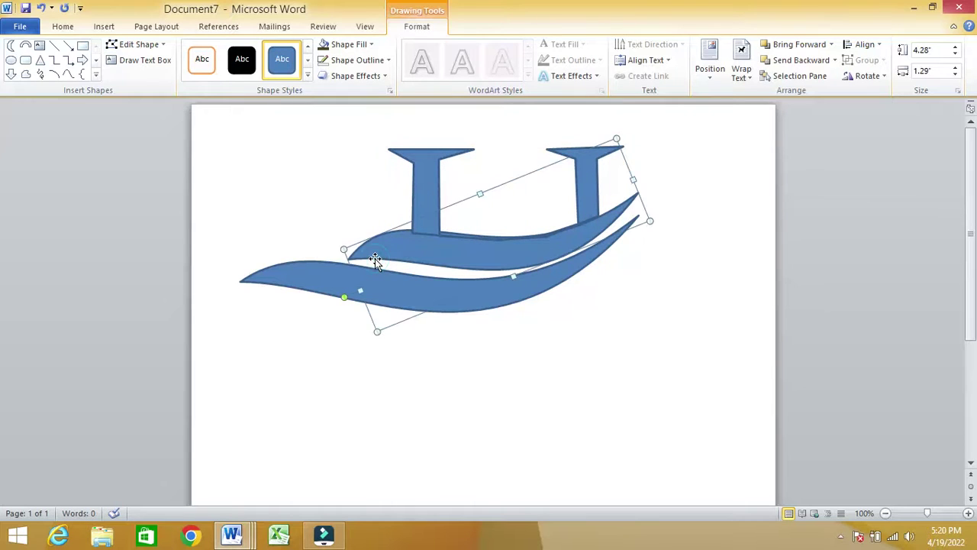
pyautogui.press('Delete')
pyautogui.hotkey('ctrl', 'v')
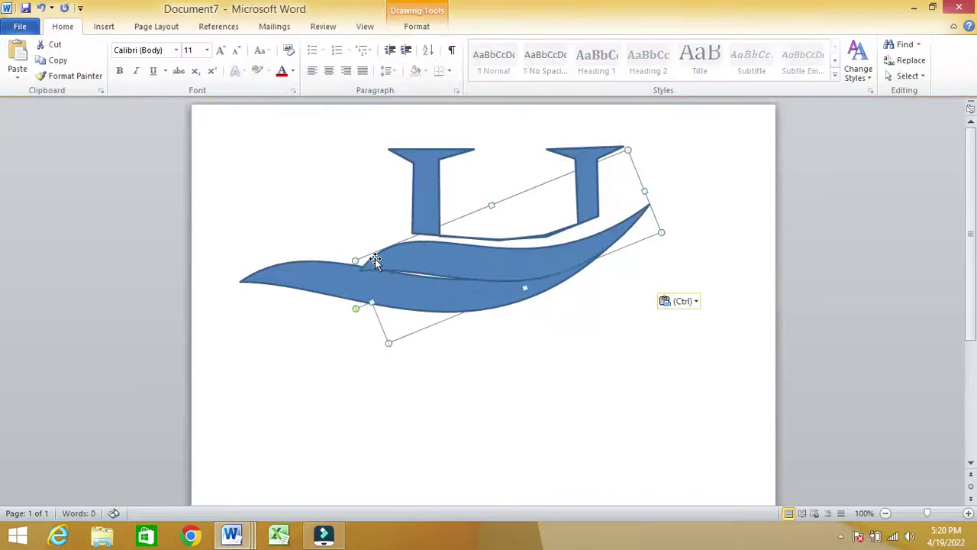
pyautogui.press('Up')
pyautogui.press('Up')
pyautogui.press('Up')
pyautogui.press('Up')
pyautogui.press('Up')
pyautogui.press('Up')
pyautogui.press('Left')
pyautogui.press('Left')
pyautogui.press('Left')
pyautogui.press('Left')
pyautogui.press('Left')
pyautogui.press('Left')
pyautogui.press('Down')
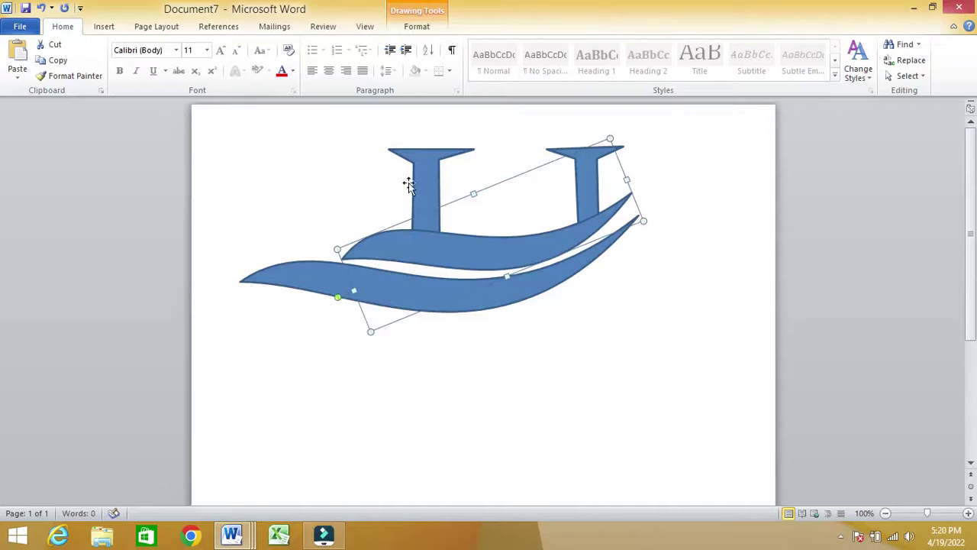
# Nudge the pillar shape left and down with arrow keys so its bases tuck behind the wave, then deselect
pyautogui.click(439, 190)
pyautogui.press('Left')
pyautogui.press('Left')
pyautogui.press('Left')
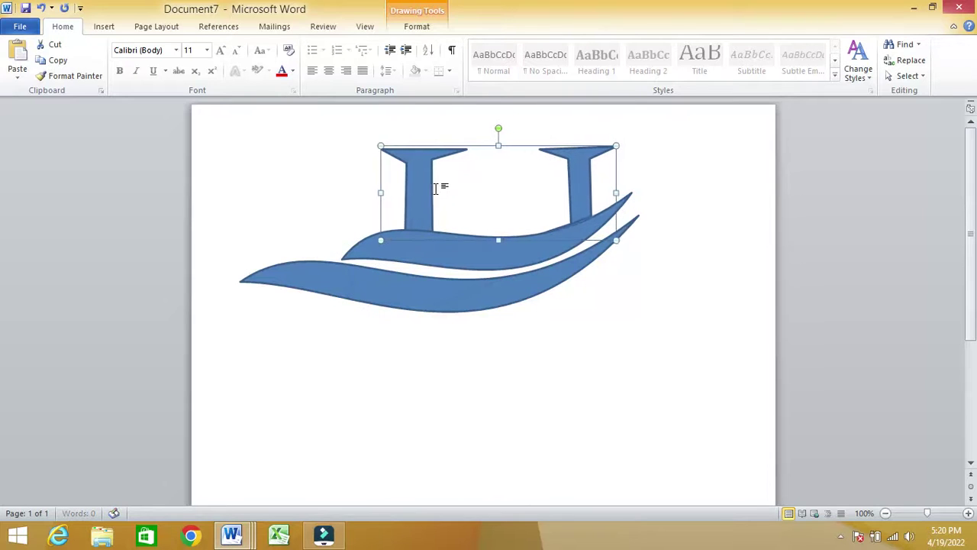
pyautogui.press('Left')
pyautogui.press('Left')
pyautogui.press('Down')
pyautogui.press('Left')
pyautogui.press('Down')
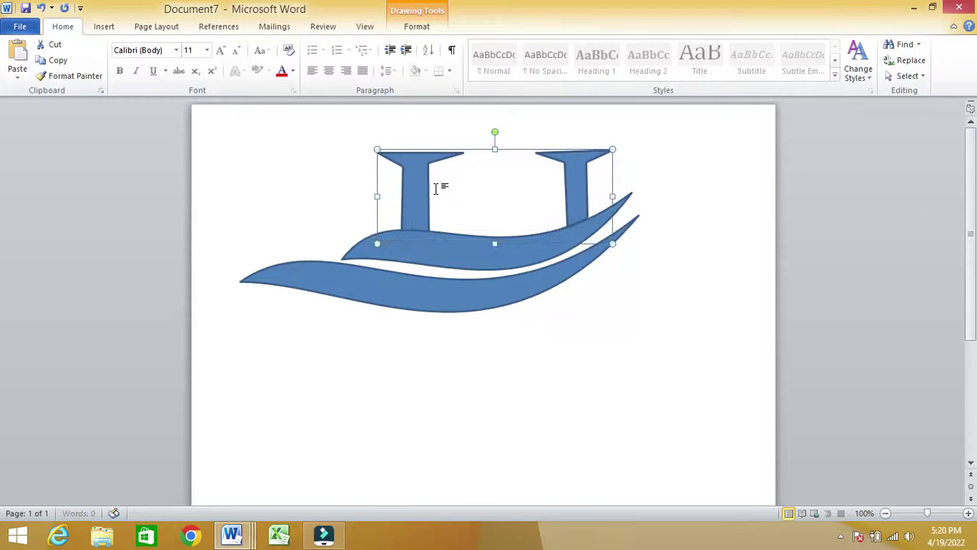
pyautogui.press('Left')
pyautogui.press('Down')
pyautogui.press('Right')
pyautogui.press('Right')
pyautogui.press('Down')
pyautogui.click(578, 331)
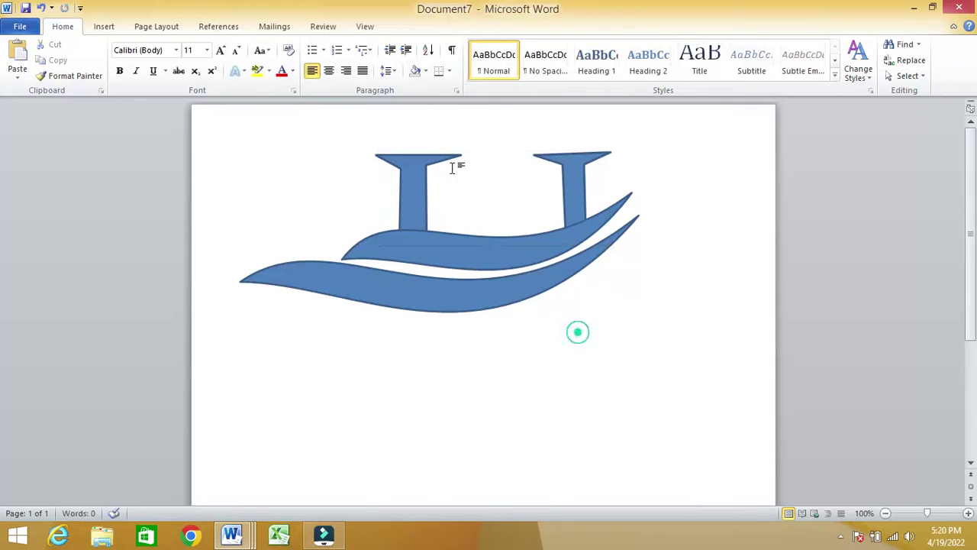
pyautogui.click(104, 26)
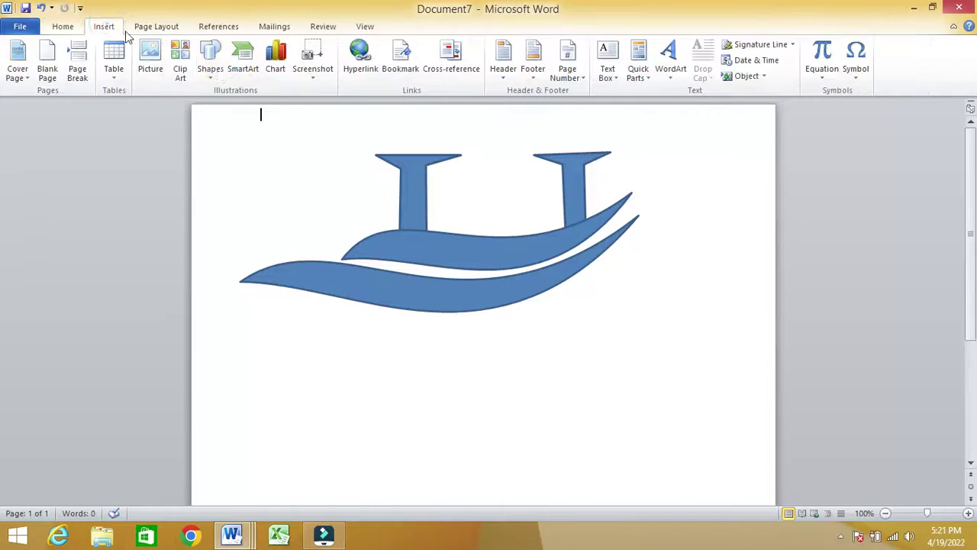
# Draw a block arc, flip it upside down into a bowl, and move it under the waves
pyautogui.click(210, 65)
pyautogui.click(218, 105)
pyautogui.moveTo(390, 323)
pyautogui.mouseDown()
pyautogui.moveTo(631, 543)
pyautogui.moveTo(638, 539)
pyautogui.mouseUp()
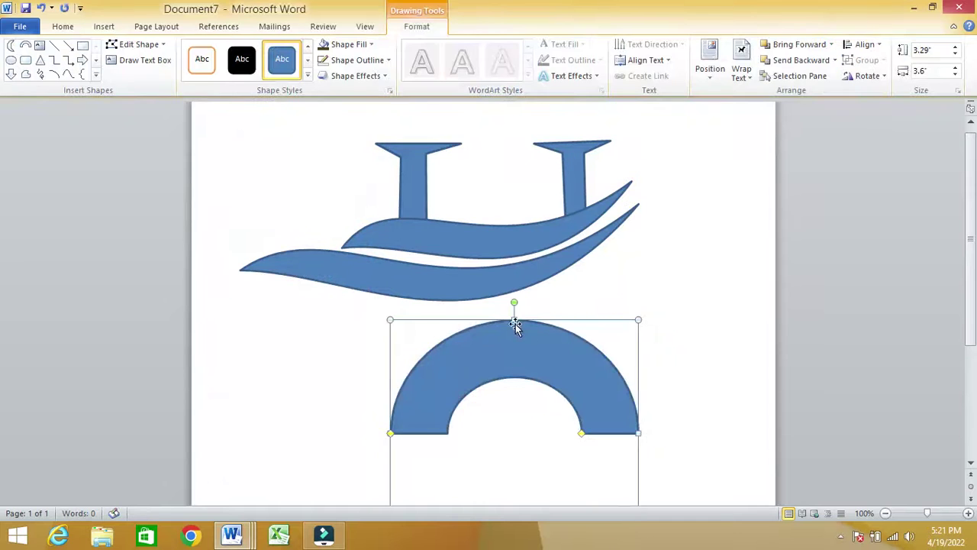
pyautogui.moveTo(514, 306); pyautogui.dragTo(517, 500)
pyautogui.moveTo(515, 406); pyautogui.dragTo(484, 258)
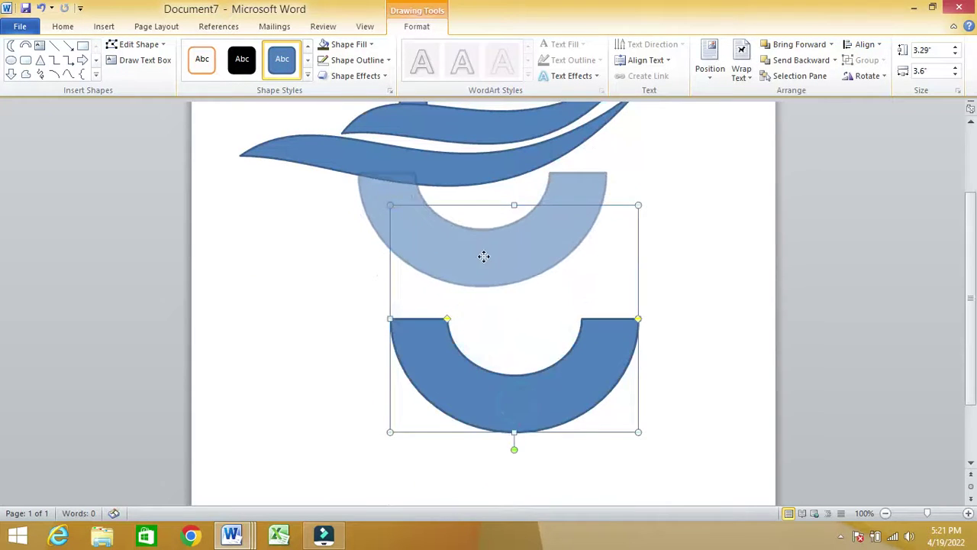
pyautogui.scroll(3, 482, 302)
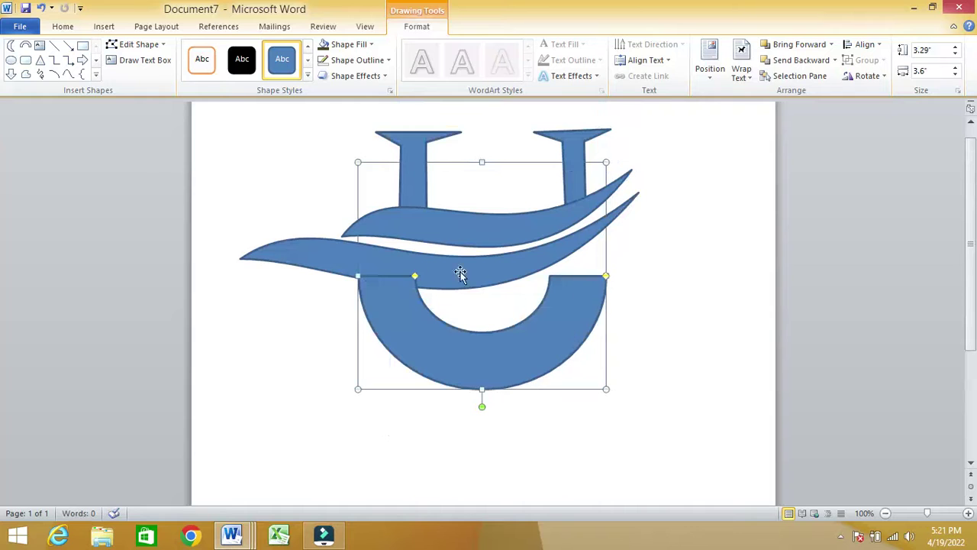
# Slim the arc's band, narrow and shorten the U, nudge it into place, then cut the lower wave
pyautogui.moveTo(407, 278); pyautogui.dragTo(390, 278)
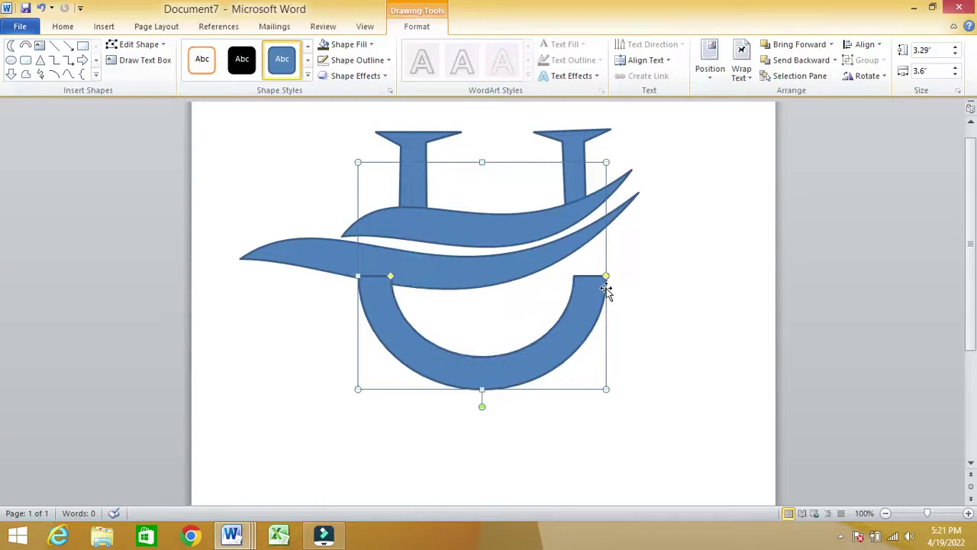
pyautogui.moveTo(604, 259); pyautogui.dragTo(604, 256)
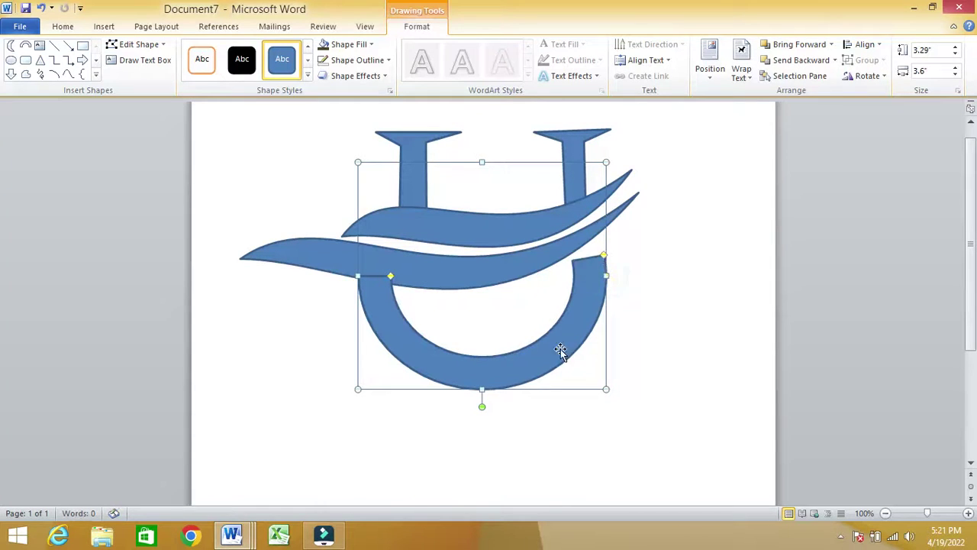
pyautogui.moveTo(359, 277); pyautogui.dragTo(412, 278)
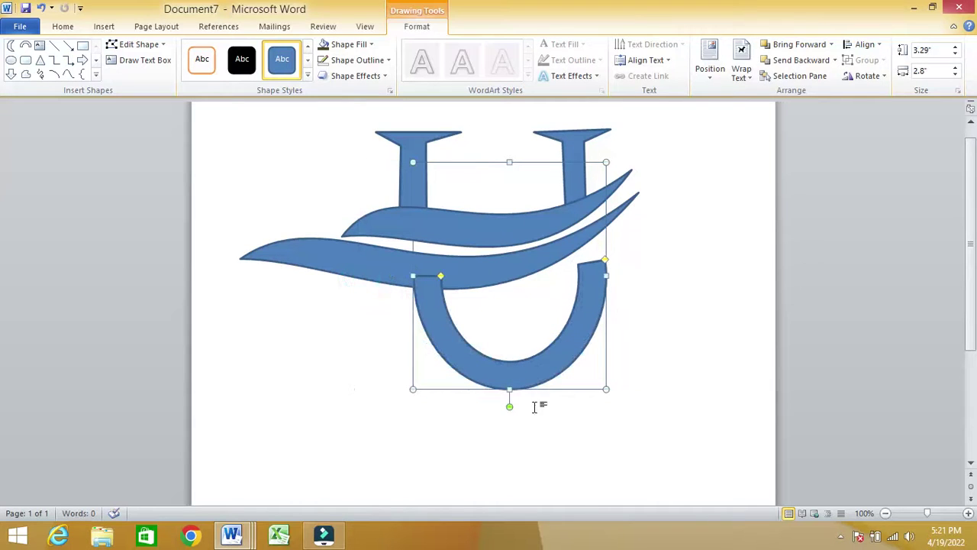
pyautogui.moveTo(510, 388)
pyautogui.mouseDown()
pyautogui.moveTo(509, 356)
pyautogui.moveTo(489, 334)
pyautogui.mouseUp()
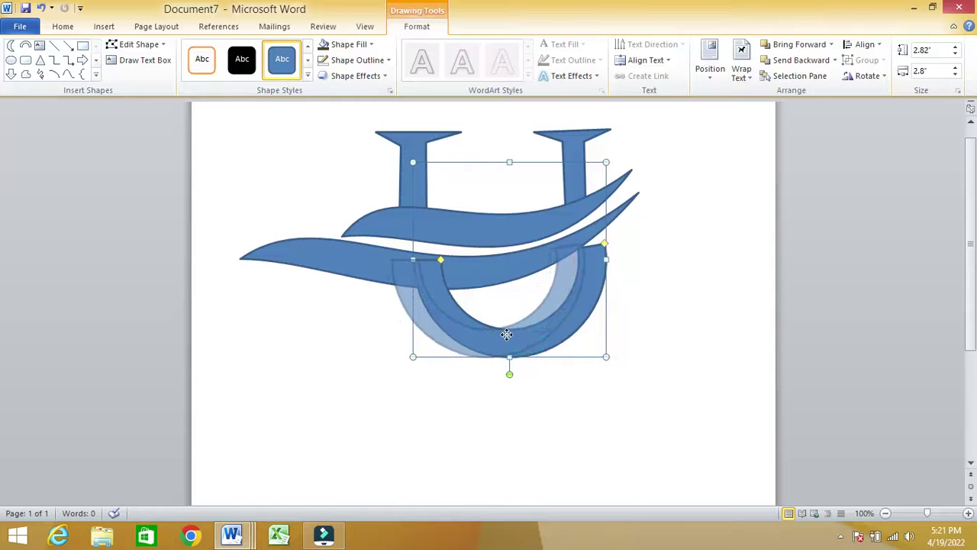
pyautogui.moveTo(503, 335); pyautogui.dragTo(509, 336)
pyautogui.hotkey('ctrl', 'Right')
pyautogui.hotkey('ctrl', 'Right')
pyautogui.hotkey('ctrl', 'Right')
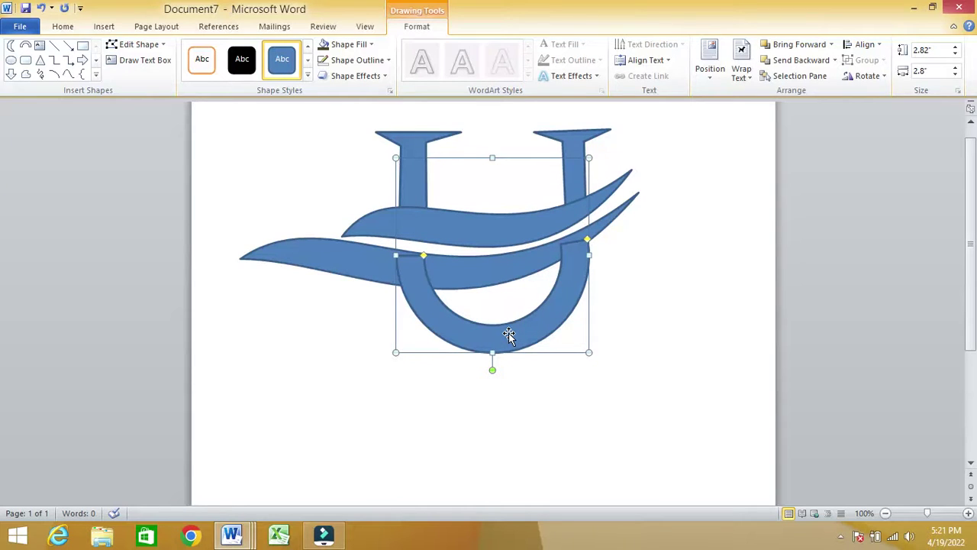
pyautogui.hotkey('ctrl', 'Down')
pyautogui.hotkey('ctrl', 'Down')
pyautogui.hotkey('ctrl', 'Down')
pyautogui.hotkey('ctrl', 'Down')
pyautogui.hotkey('ctrl', 'Down')
pyautogui.click(597, 364)
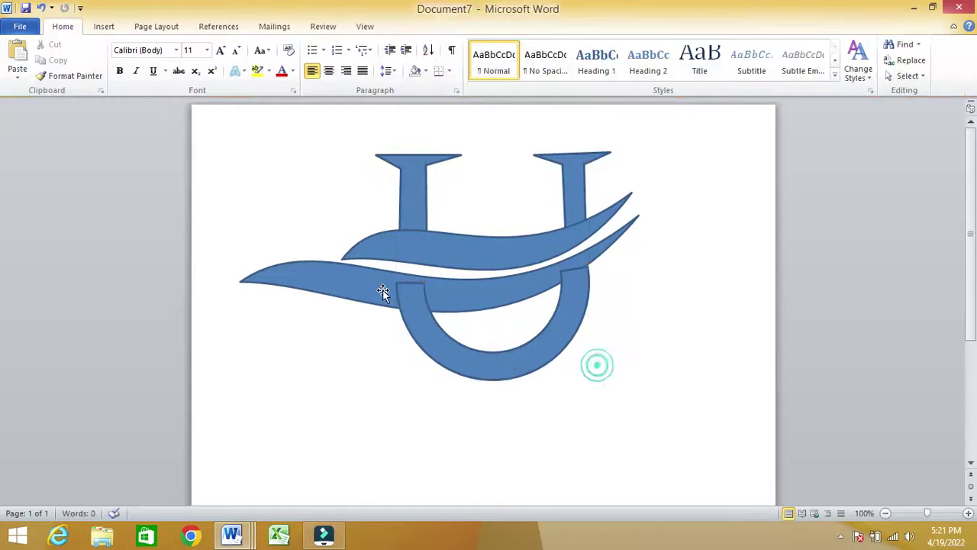
pyautogui.click(384, 291)
pyautogui.hotkey('ctrl', 'x')
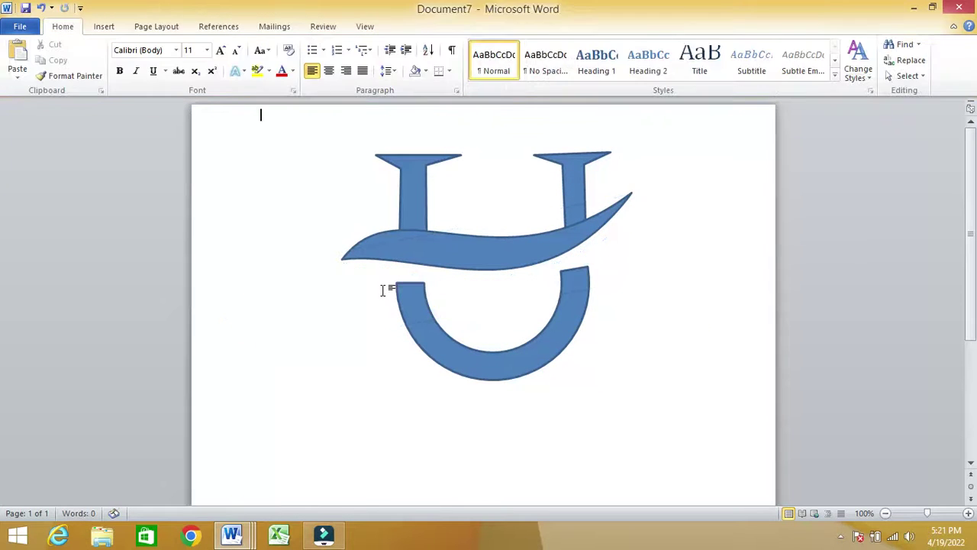
# Paste the lower wave back in front of the U, nudge it up and left, and deselect
pyautogui.hotkey('ctrl', 'v')
pyautogui.hotkey('ctrl', 'Up')
pyautogui.hotkey('ctrl', 'Up')
pyautogui.hotkey('ctrl', 'Up')
pyautogui.hotkey('ctrl', 'Up')
pyautogui.hotkey('ctrl', 'Up')
pyautogui.hotkey('ctrl', 'Up')
pyautogui.hotkey('ctrl', 'Left')
pyautogui.hotkey('ctrl', 'Left')
pyautogui.hotkey('ctrl', 'Left')
pyautogui.hotkey('ctrl', 'Left')
pyautogui.hotkey('ctrl', 'Left')
pyautogui.hotkey('ctrl', 'Left')
pyautogui.hotkey('ctrl', 'Left')
pyautogui.hotkey('ctrl', 'Left')
pyautogui.hotkey('ctrl', 'Left')
pyautogui.hotkey('ctrl', 'Left')
pyautogui.hotkey('ctrl', 'Left')
pyautogui.hotkey('ctrl', 'Left')
pyautogui.hotkey('ctrl', 'Left')
pyautogui.hotkey('ctrl', 'Left')
pyautogui.hotkey('ctrl', 'Left')
pyautogui.hotkey('ctrl', 'Left')
pyautogui.hotkey('ctrl', 'Left')
pyautogui.click(484, 359)
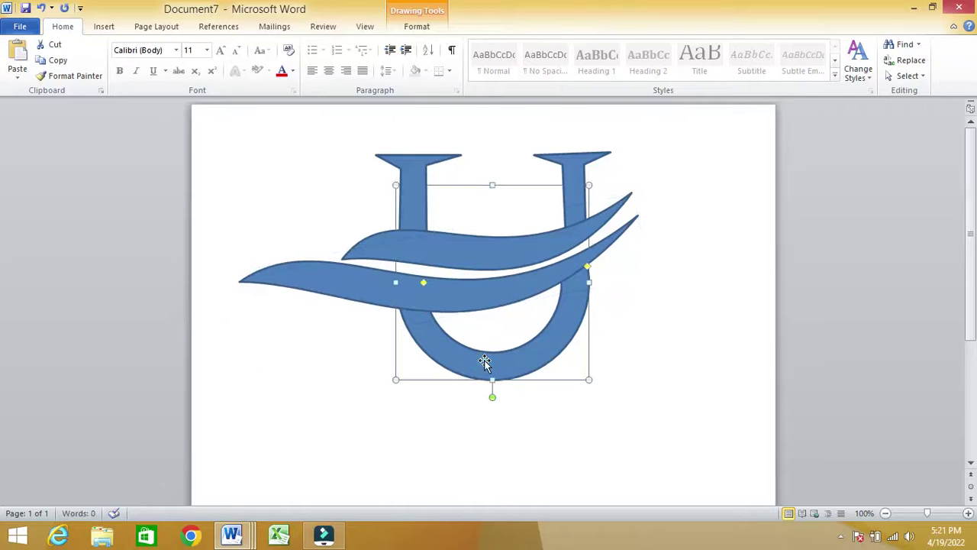
pyautogui.click(675, 367)
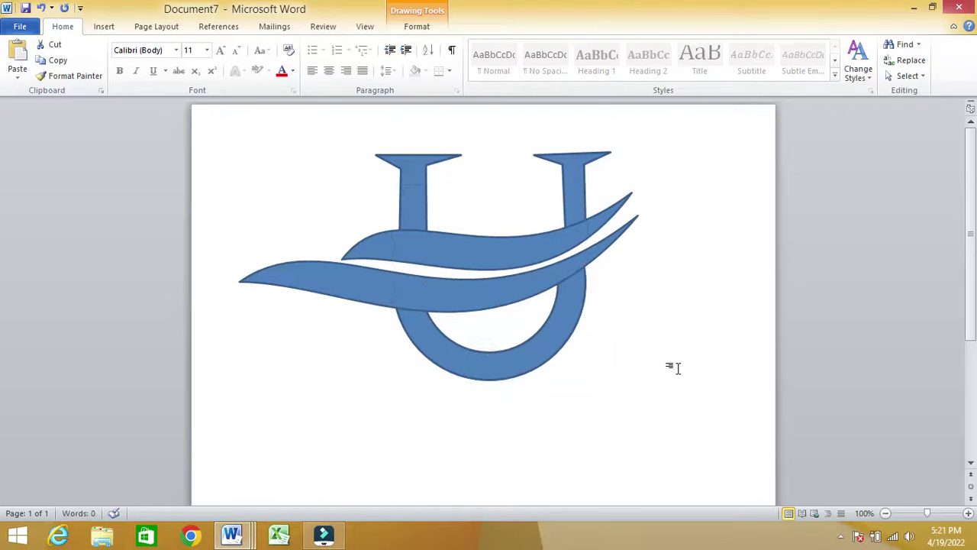
# Select the U and both waves and give them a linear gradient fill in Format Shape
pyautogui.click(413, 194)
pyautogui.keyDown('shift'); pyautogui.click(392, 288); pyautogui.keyUp('shift')
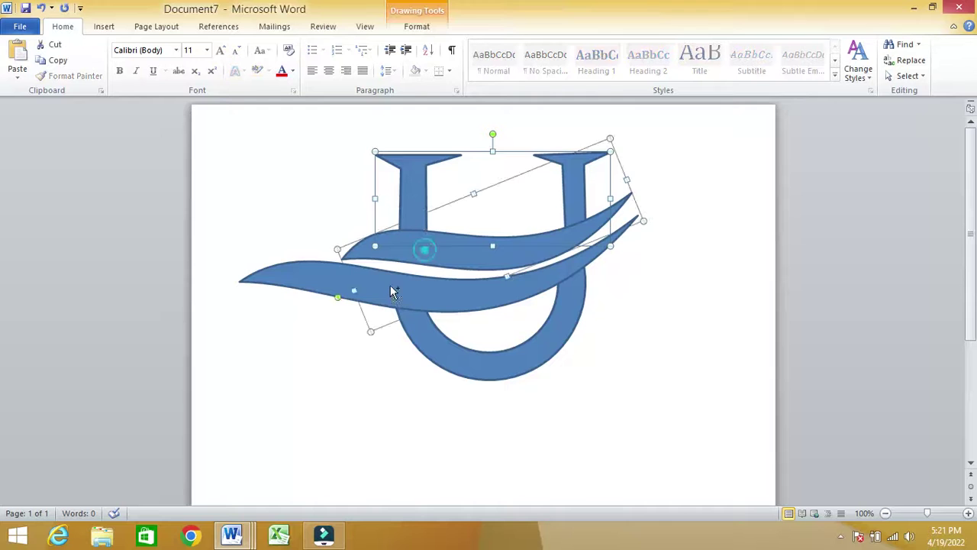
pyautogui.keyDown('shift'); pyautogui.click(421, 333); pyautogui.keyUp('shift')
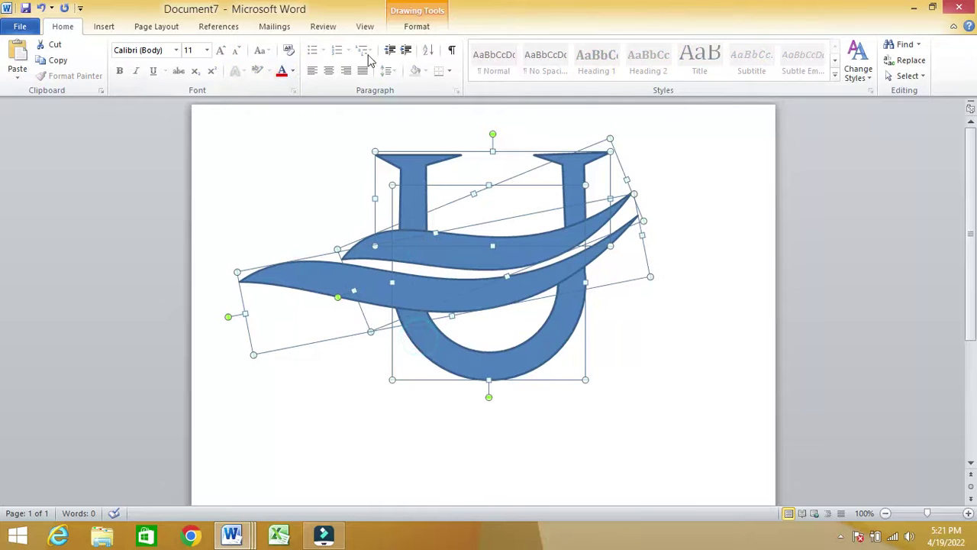
pyautogui.click(417, 26)
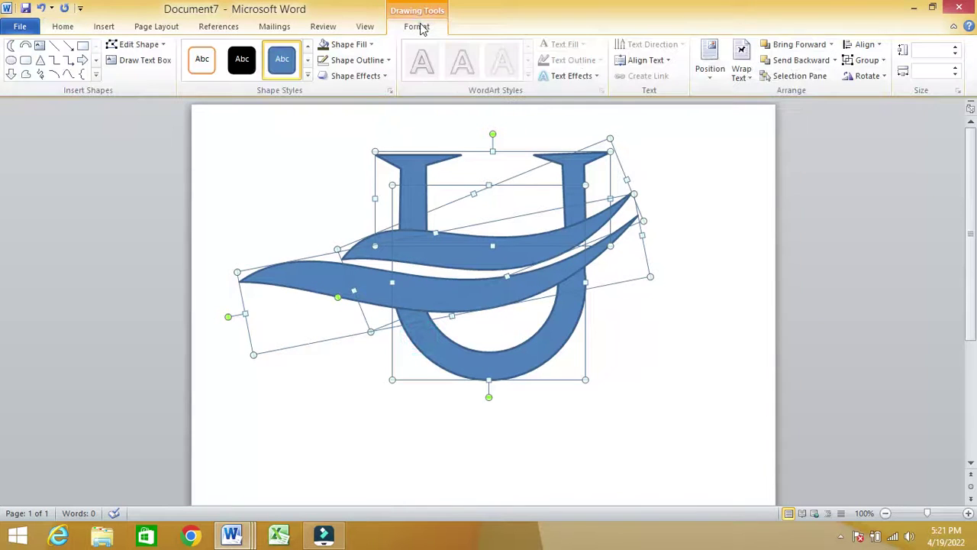
pyautogui.click(371, 44)
pyautogui.moveTo(353, 252)
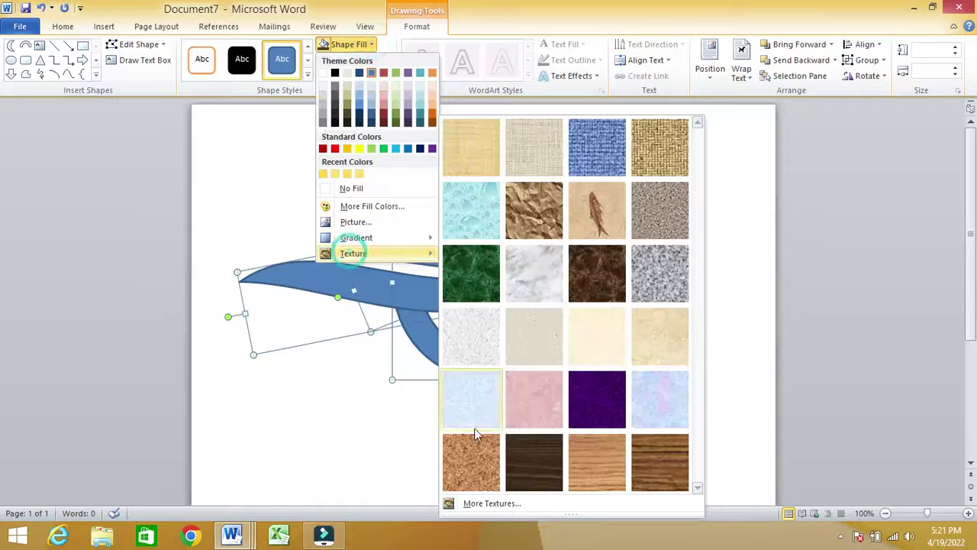
pyautogui.click(489, 504)
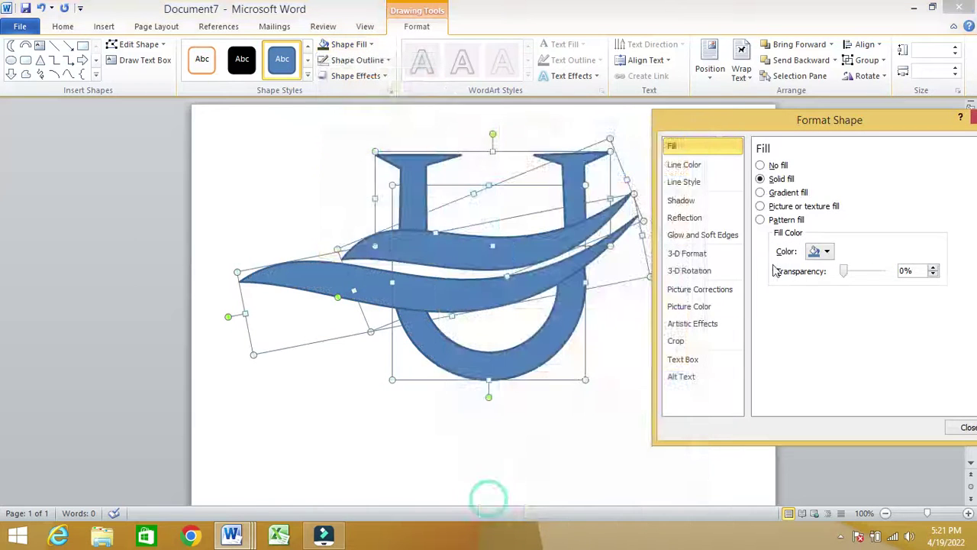
pyautogui.click(685, 164)
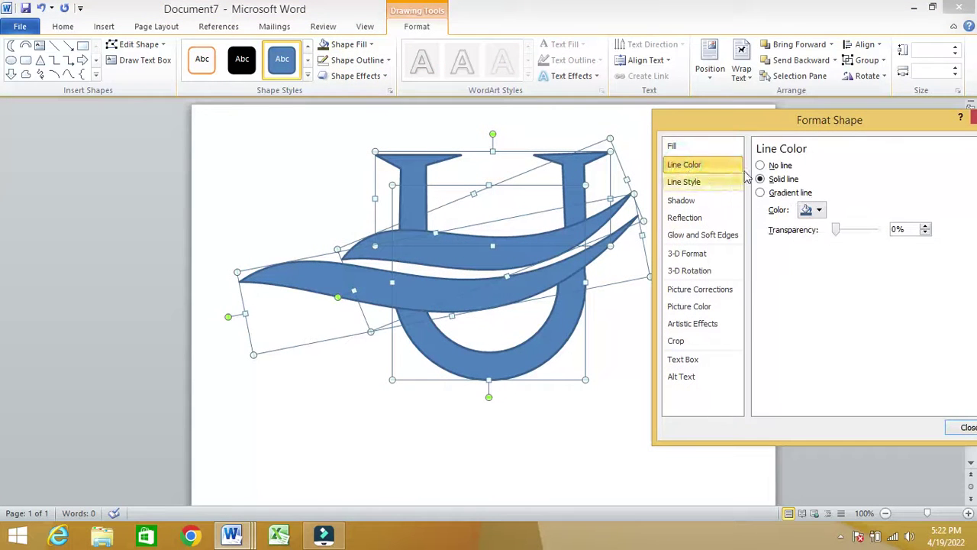
pyautogui.click(675, 148)
pyautogui.click(761, 192)
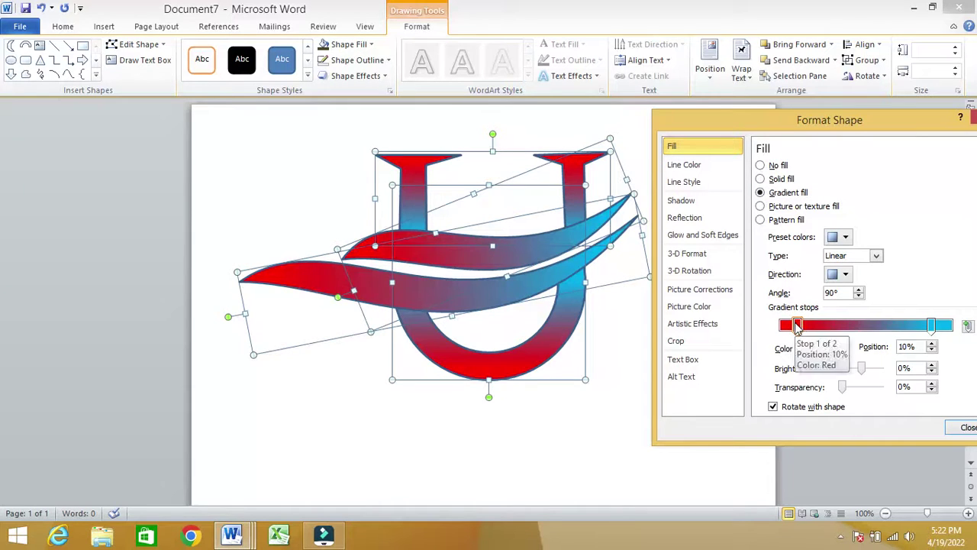
# Set the gradient's left stop to red and right stop to light blue, moving the blue stop to 85%
pyautogui.click(834, 348)
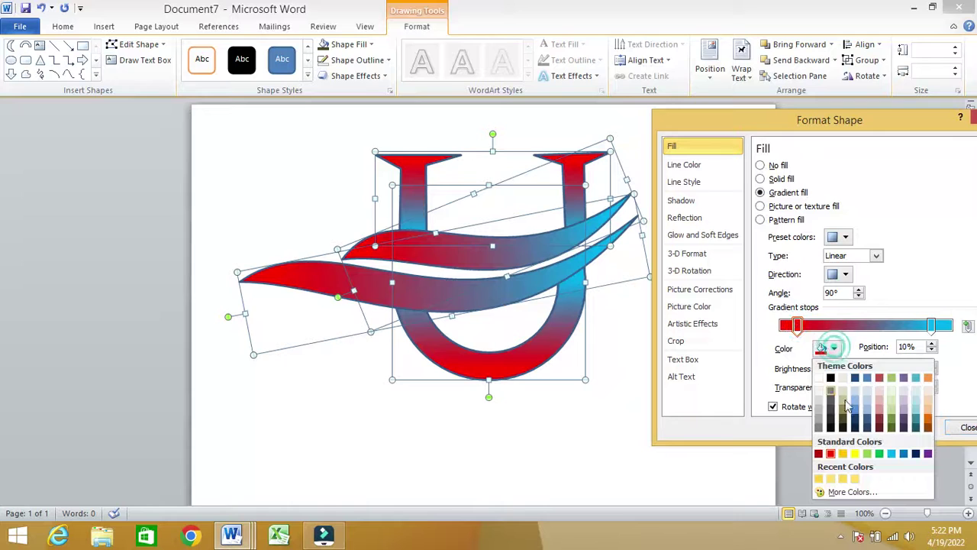
pyautogui.click(831, 453)
pyautogui.click(931, 325)
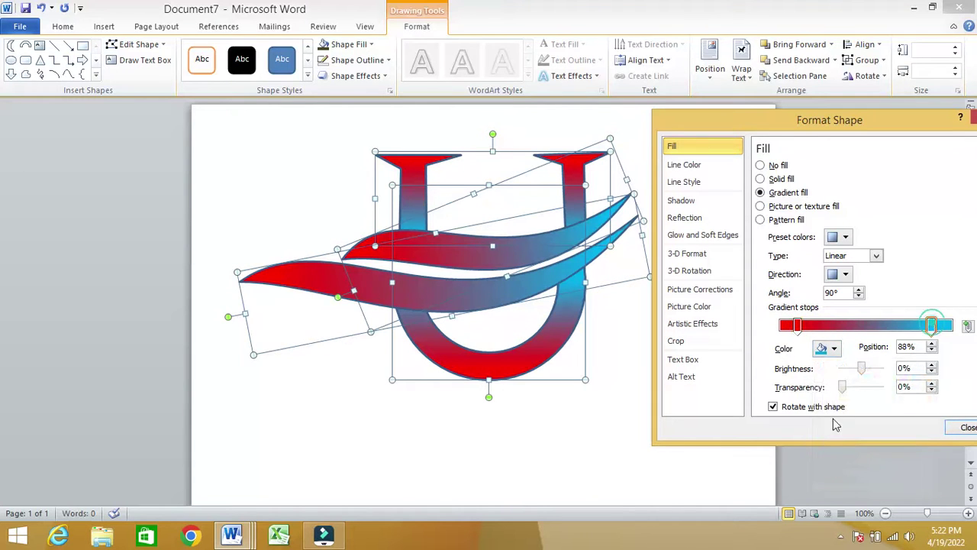
pyautogui.click(836, 349)
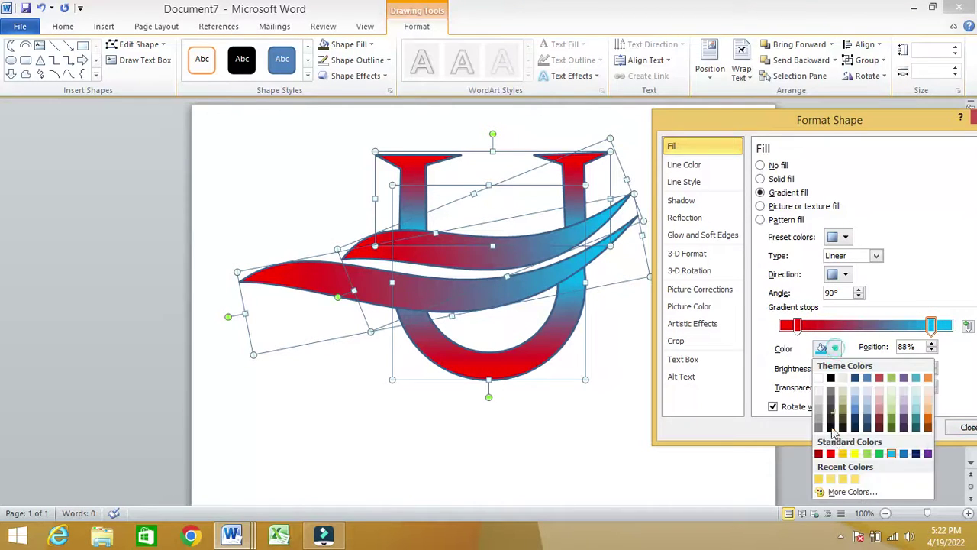
pyautogui.click(889, 452)
pyautogui.moveTo(797, 326); pyautogui.dragTo(802, 326)
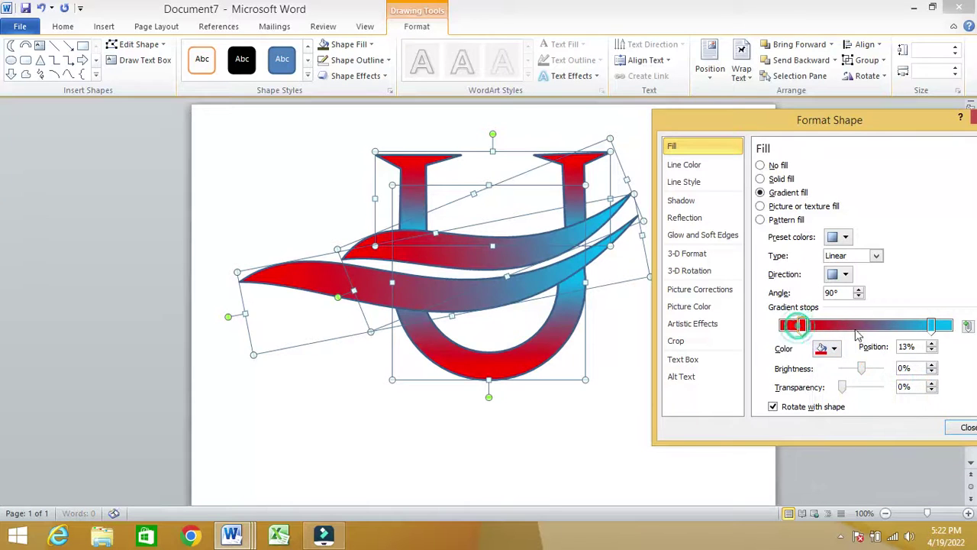
pyautogui.click(927, 327)
pyautogui.moveTo(927, 327); pyautogui.dragTo(936, 328)
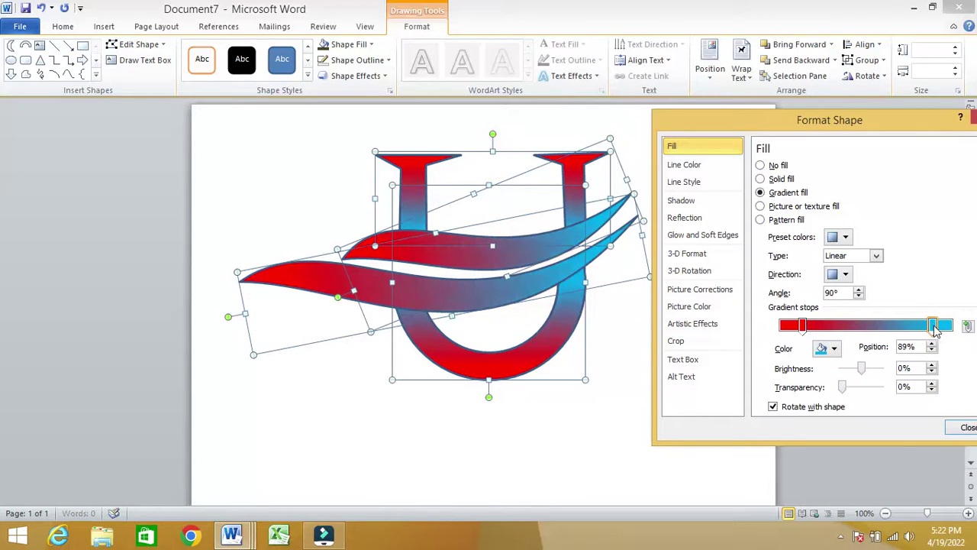
# Add a yellow middle stop at 45%, then close Format Shape and deselect the logo
pyautogui.click(876, 327)
pyautogui.click(832, 349)
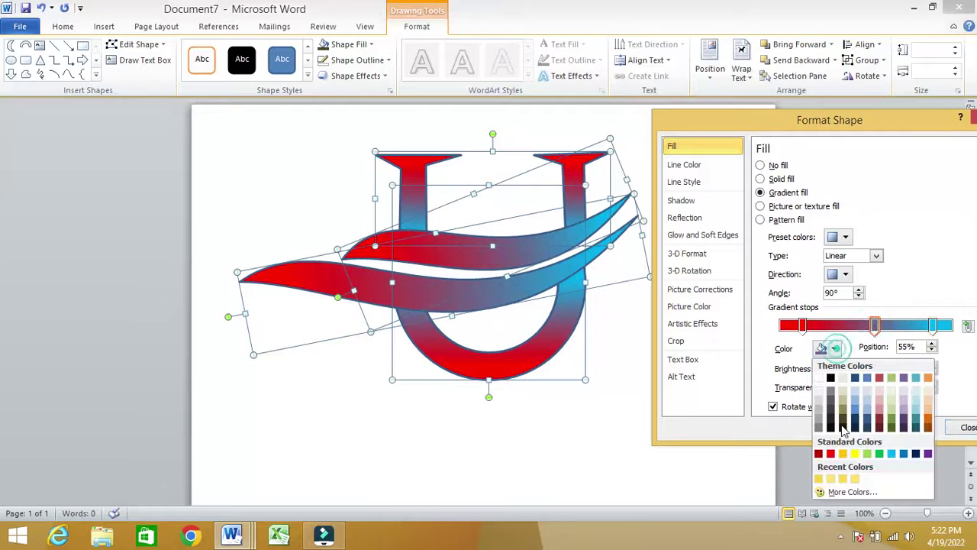
pyautogui.click(855, 452)
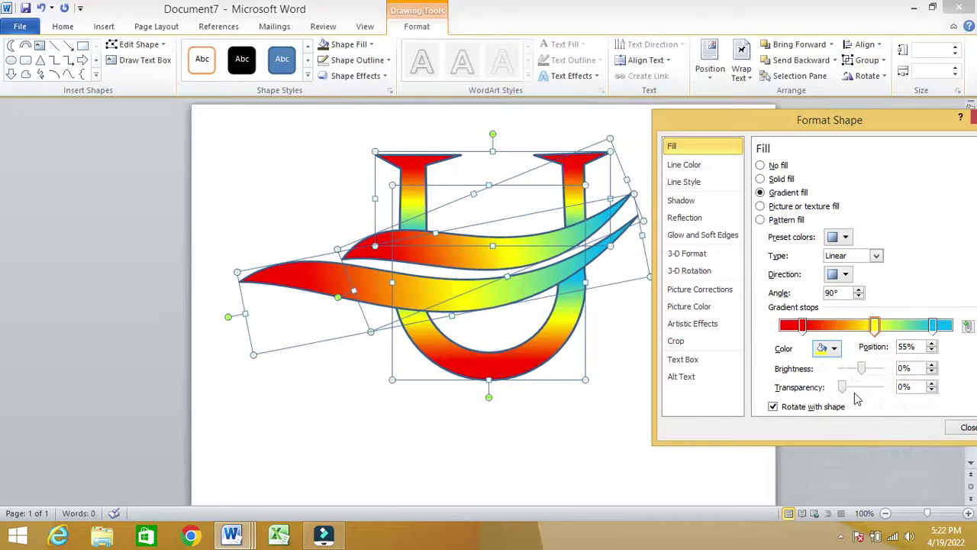
pyautogui.moveTo(876, 327)
pyautogui.mouseDown()
pyautogui.moveTo(852, 328)
pyautogui.moveTo(860, 336)
pyautogui.mouseUp()
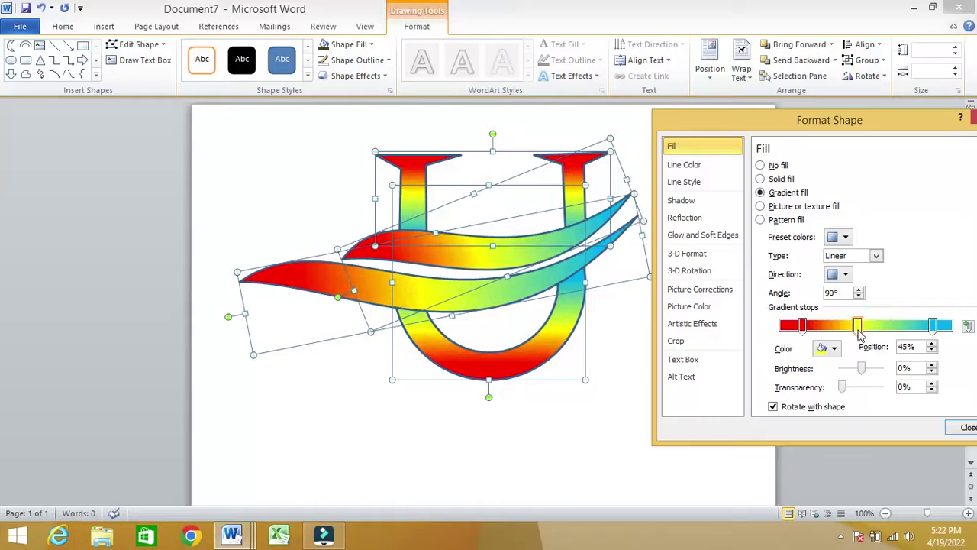
pyautogui.press('Escape')
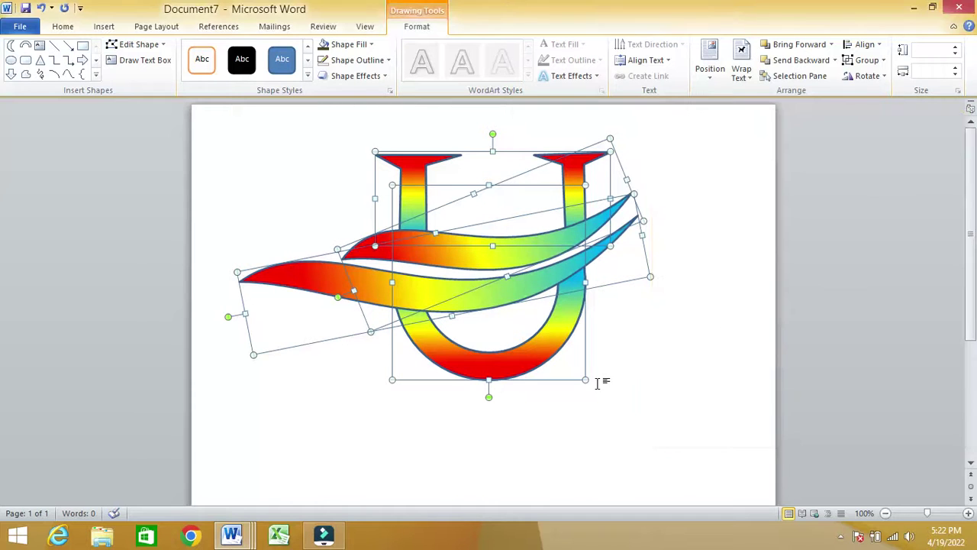
pyautogui.click(596, 382)
pyautogui.click(319, 141)
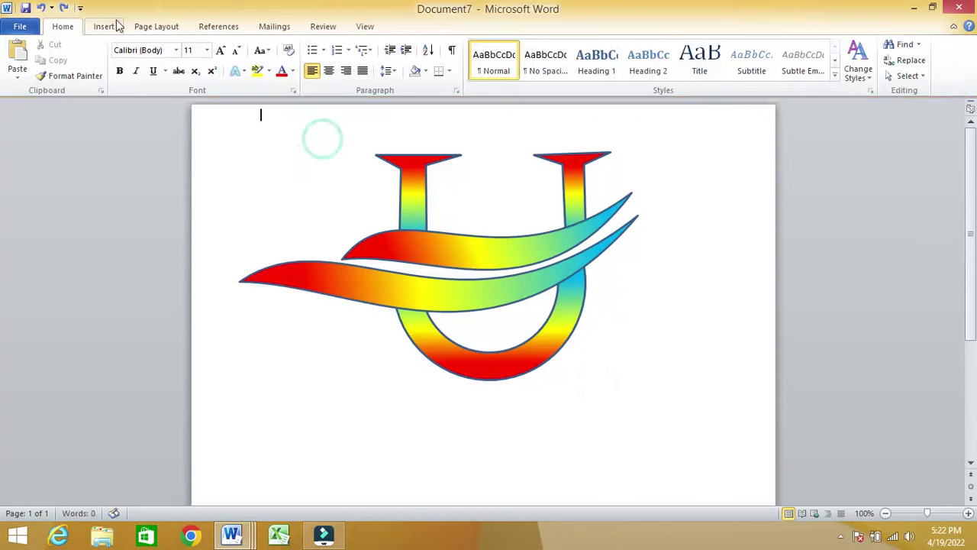
# Begin a gradient page background fill with light blue as the first colour
pyautogui.click(149, 26)
pyautogui.click(382, 80)
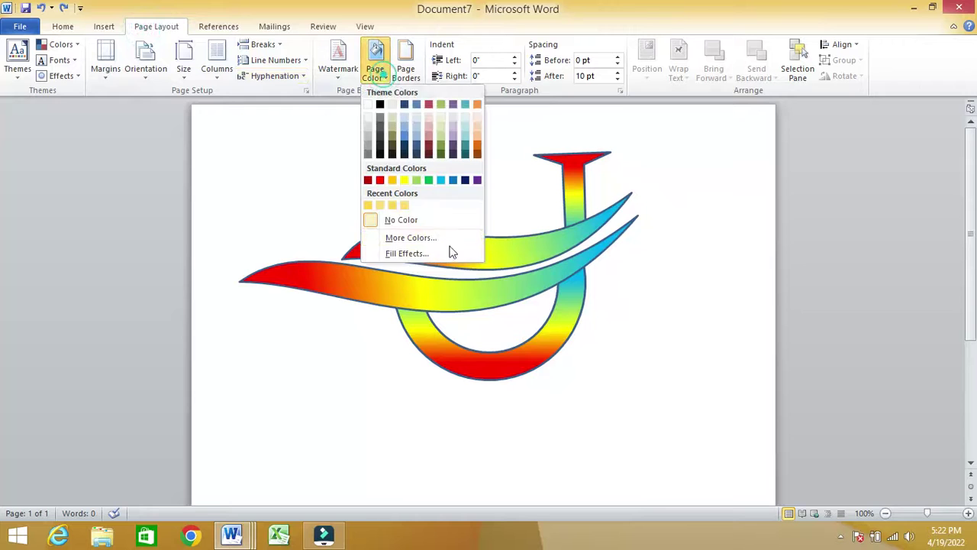
pyautogui.click(394, 253)
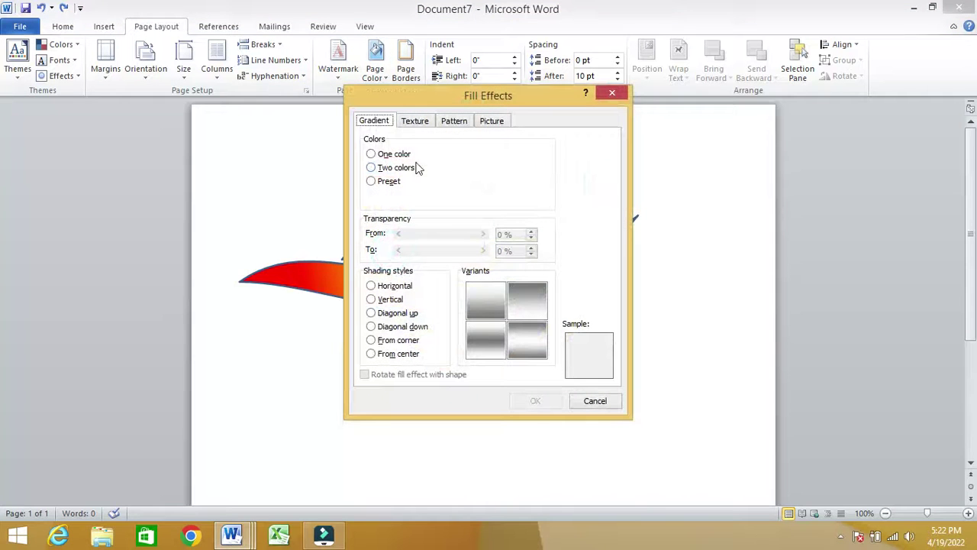
pyautogui.click(399, 152)
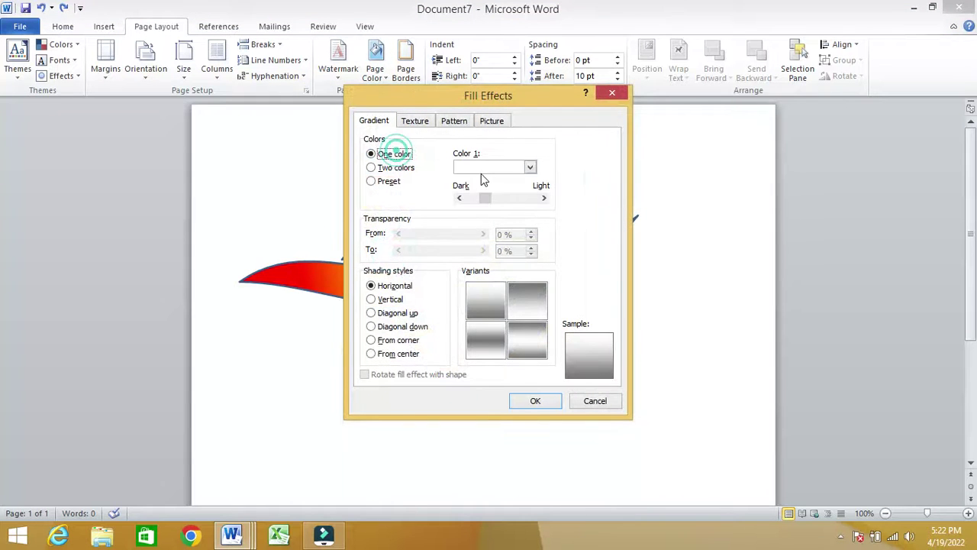
pyautogui.click(530, 168)
pyautogui.click(531, 270)
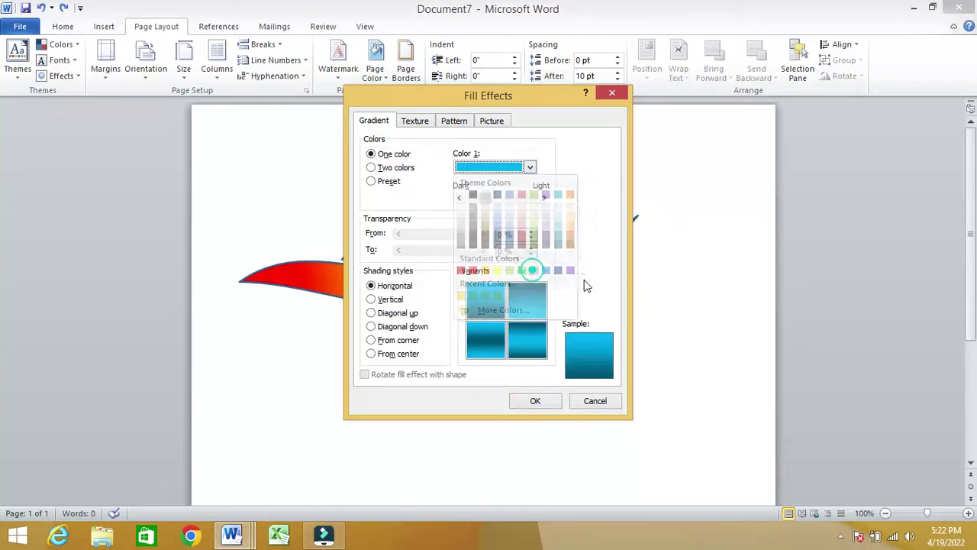
# Make it a two-colour light blue-to-green gradient shaded from the centre, and apply it
pyautogui.click(397, 167)
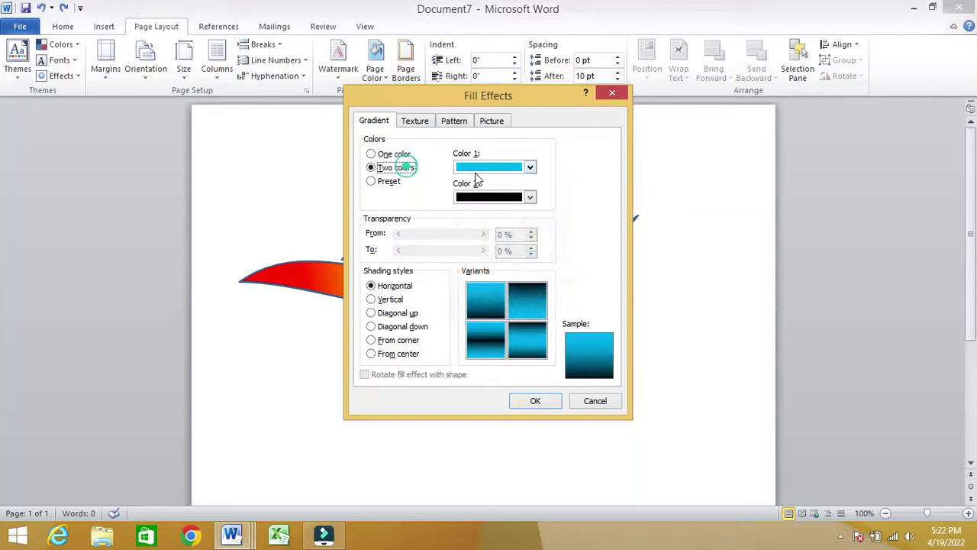
pyautogui.click(530, 197)
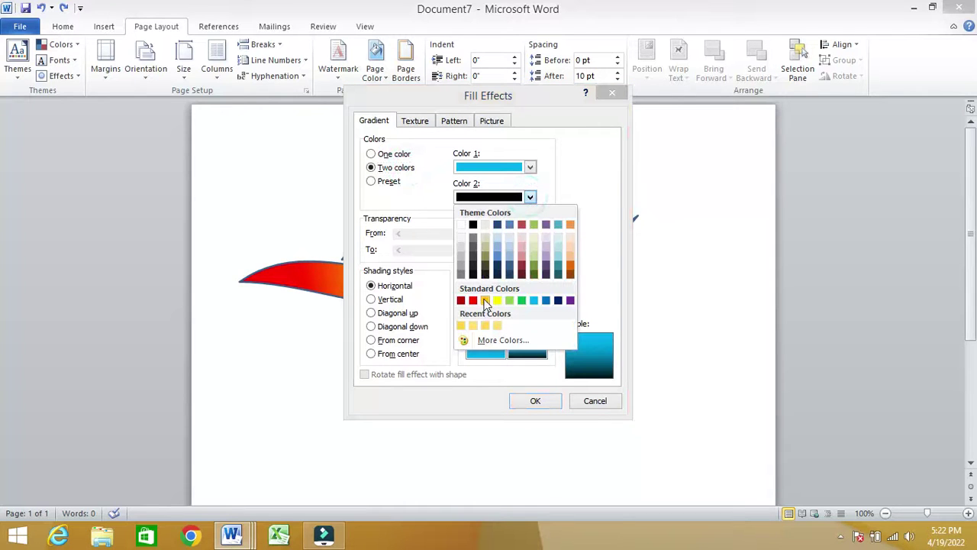
pyautogui.click(522, 301)
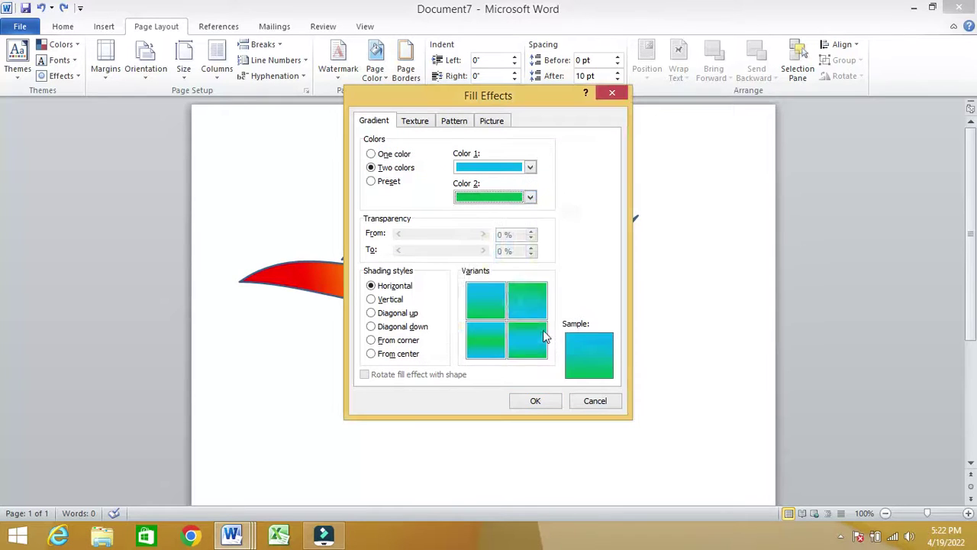
pyautogui.click(396, 354)
pyautogui.click(531, 305)
pyautogui.click(536, 398)
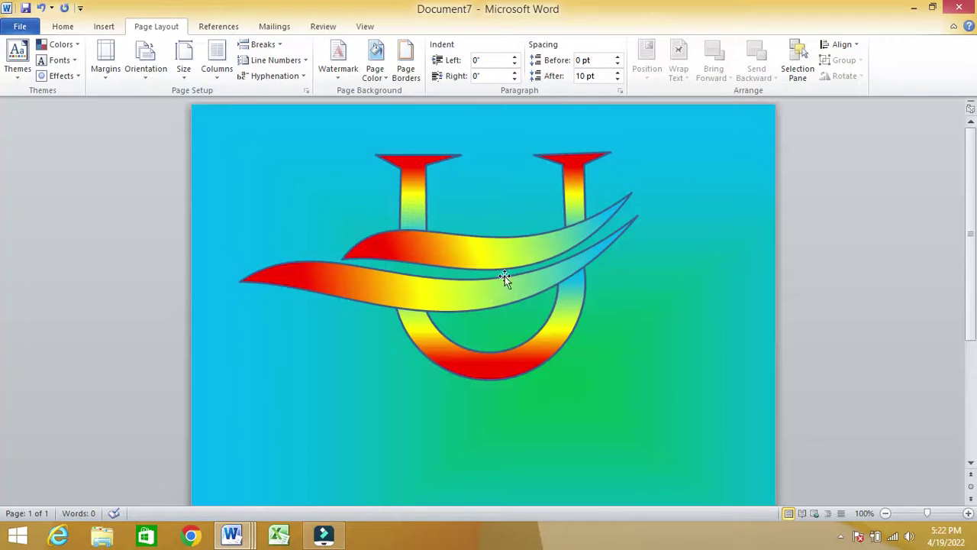
pyautogui.rightClick(567, 200)
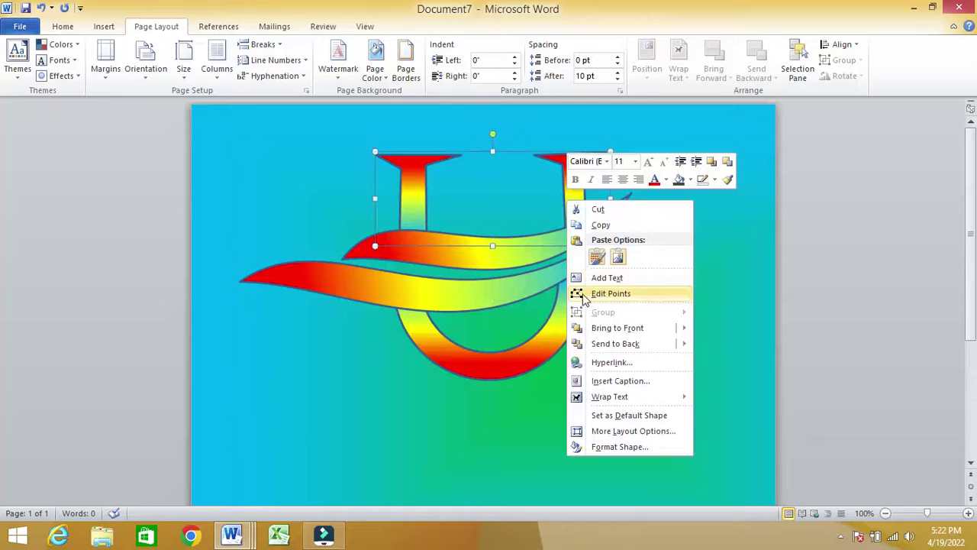
pyautogui.click(583, 295)
pyautogui.moveTo(564, 229); pyautogui.dragTo(561, 229)
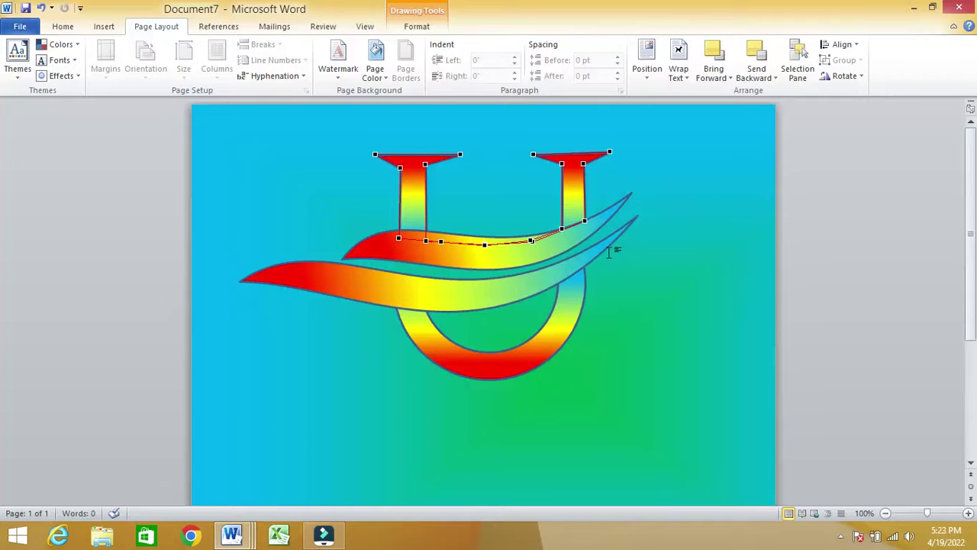
pyautogui.click(644, 263)
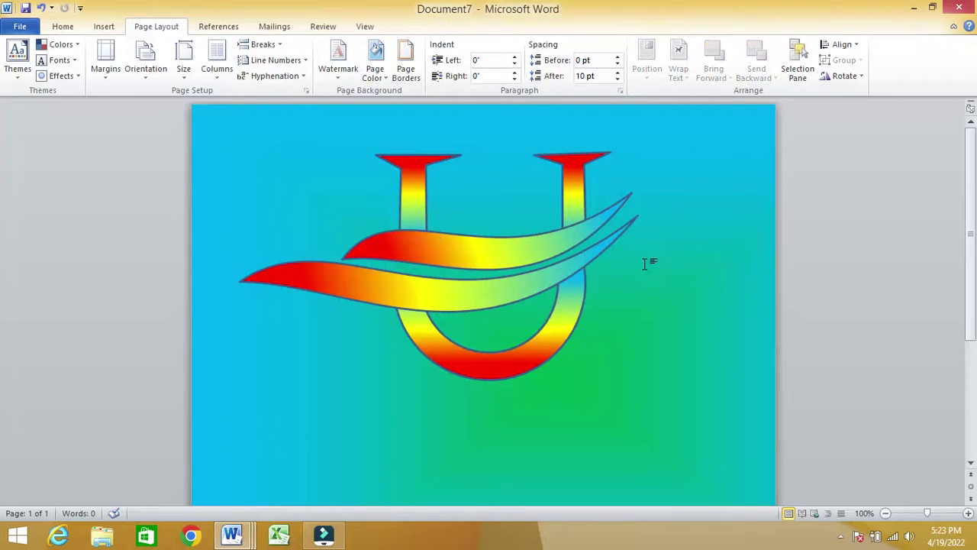